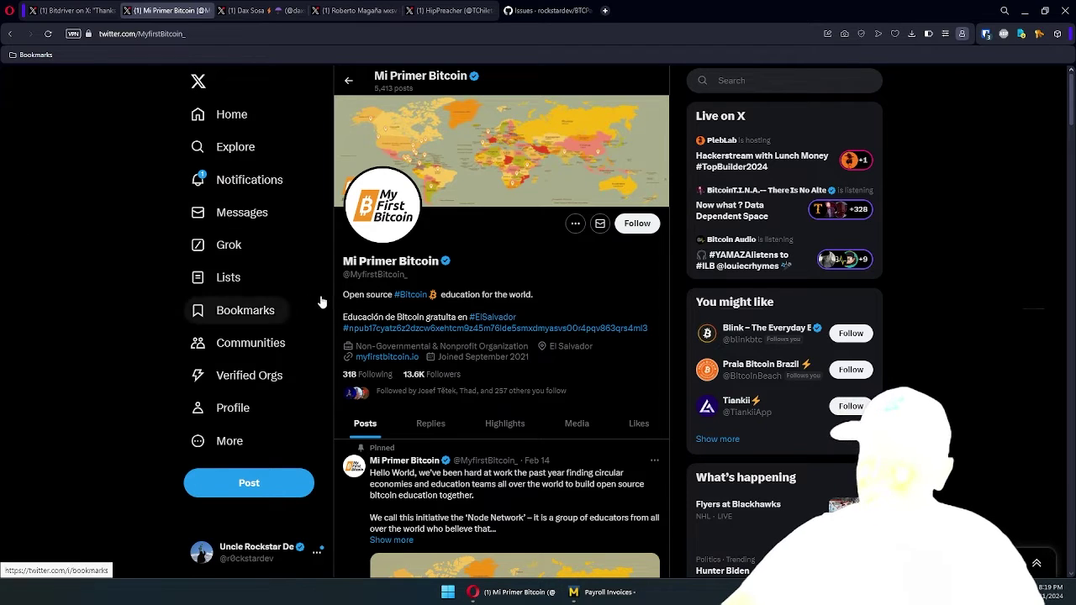
Highlight the Mi Primer Bitcoin name on its X profile, then open the myfirstbitcoin.io website link
drag(342, 262, 434, 261)
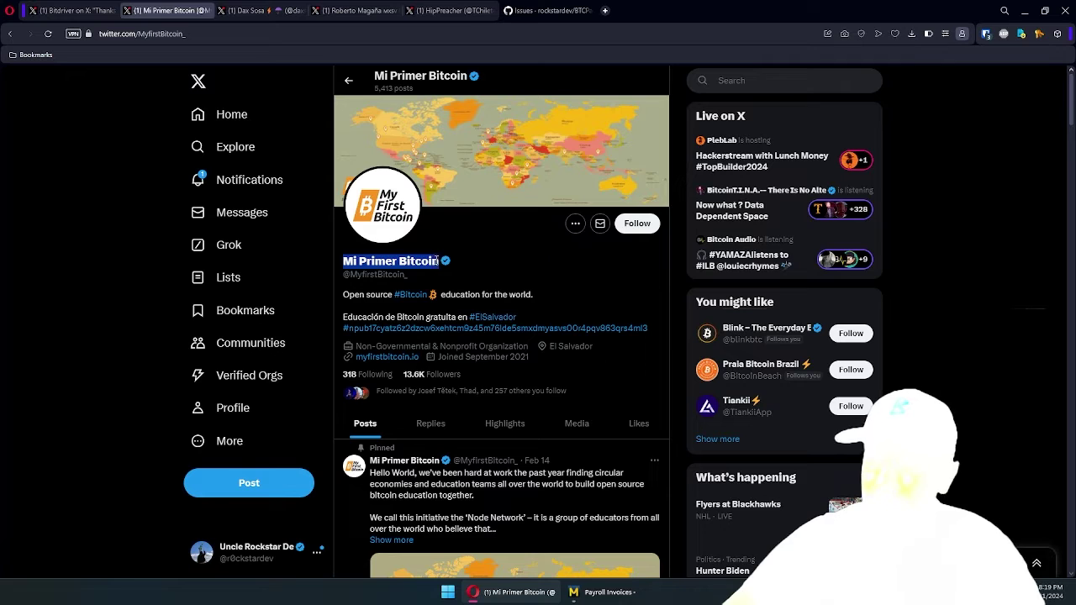
click(433, 261)
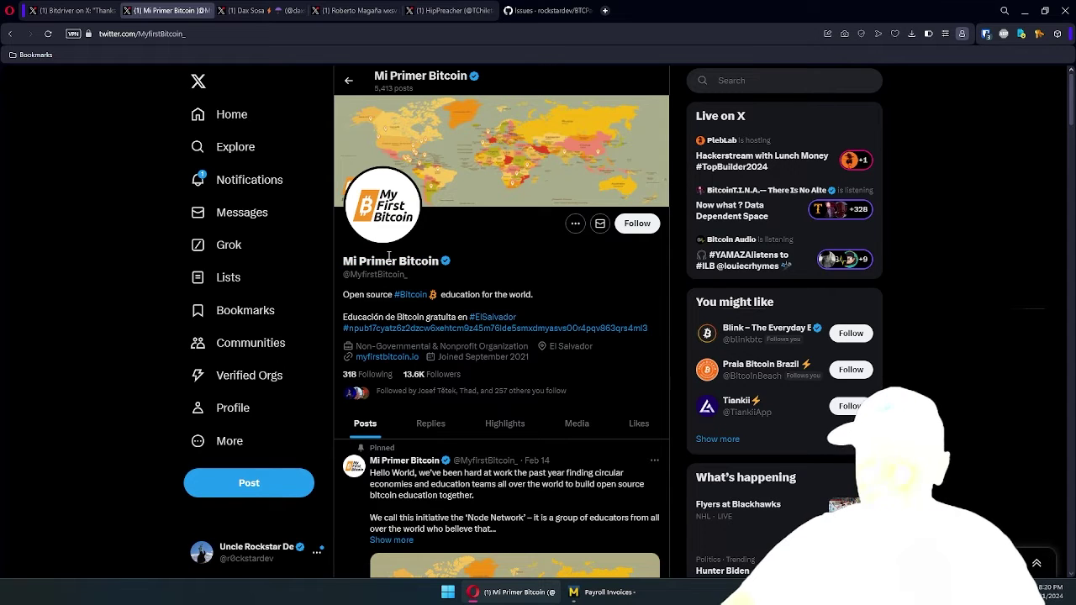
drag(343, 261, 434, 261)
click(430, 261)
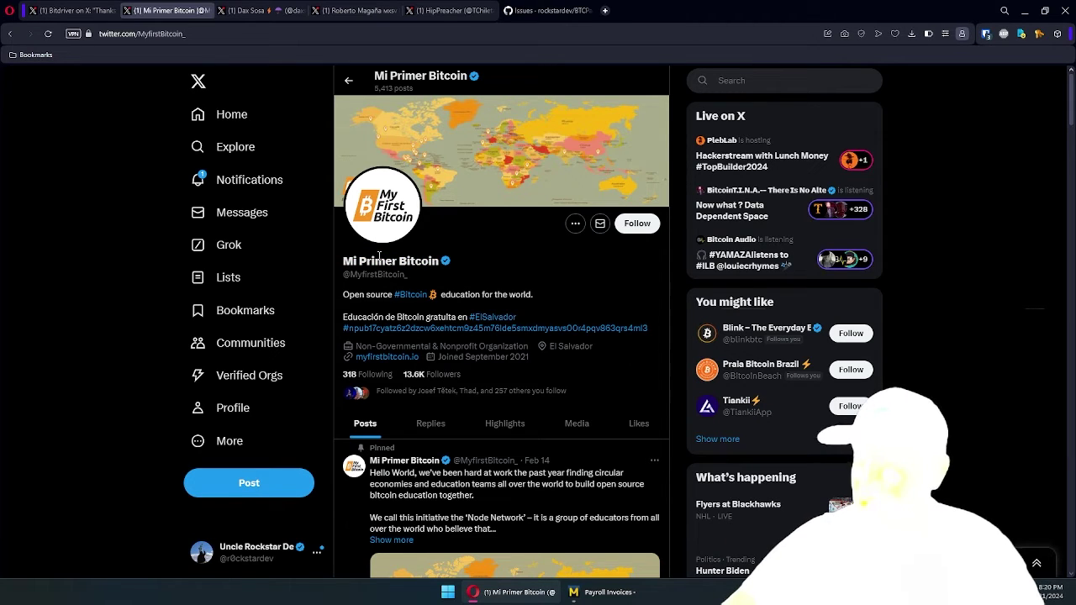
drag(354, 261, 386, 261)
click(383, 262)
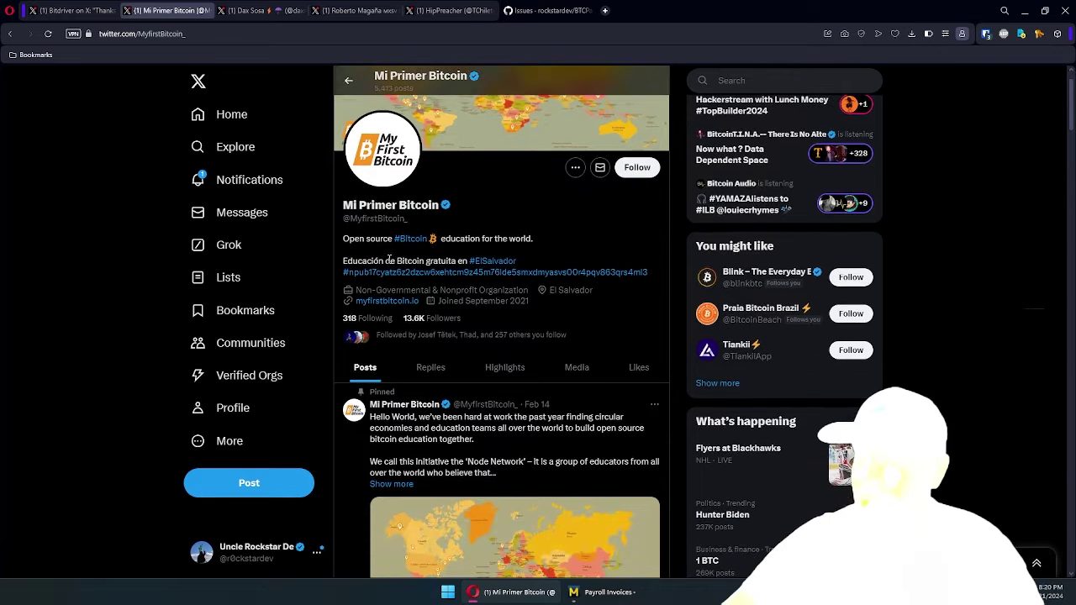
scroll(384, 278, down, 1)
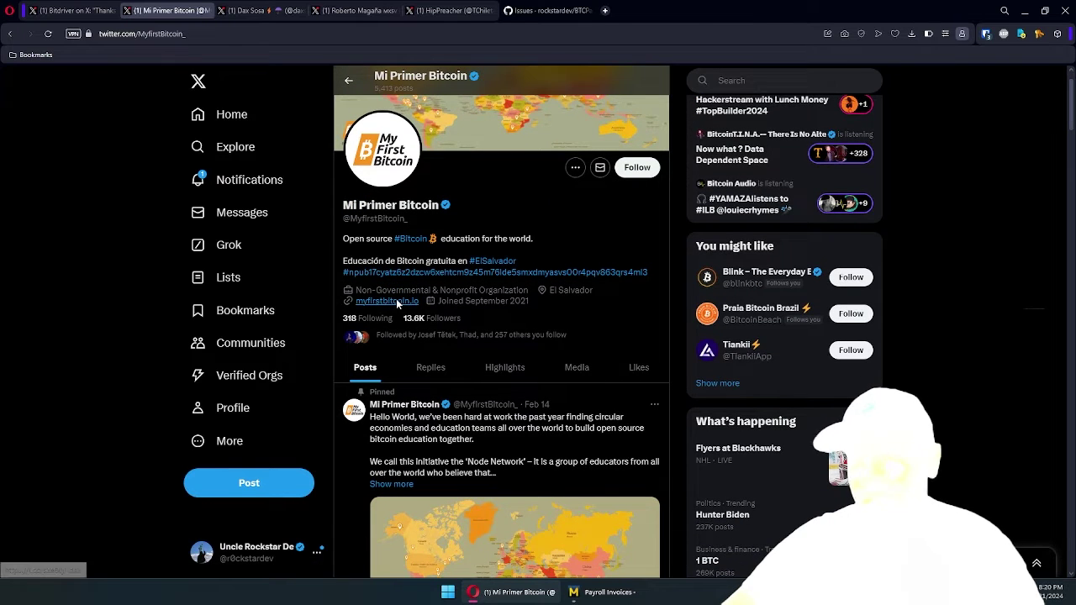
click(388, 298)
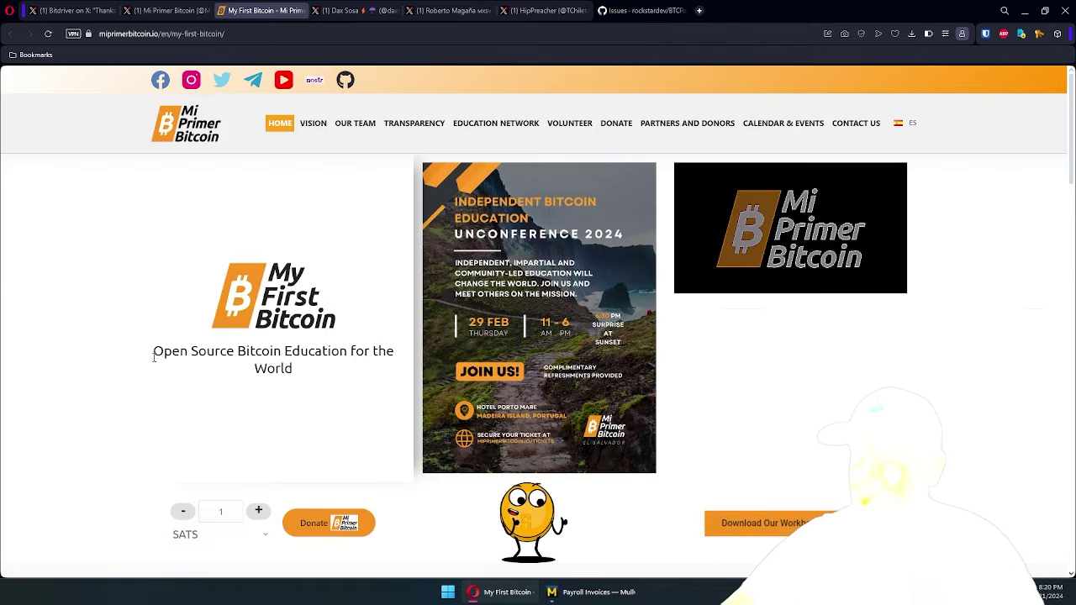
Highlight the tagline on the Mi Primer Bitcoin homepage to present it
drag(153, 357, 300, 380)
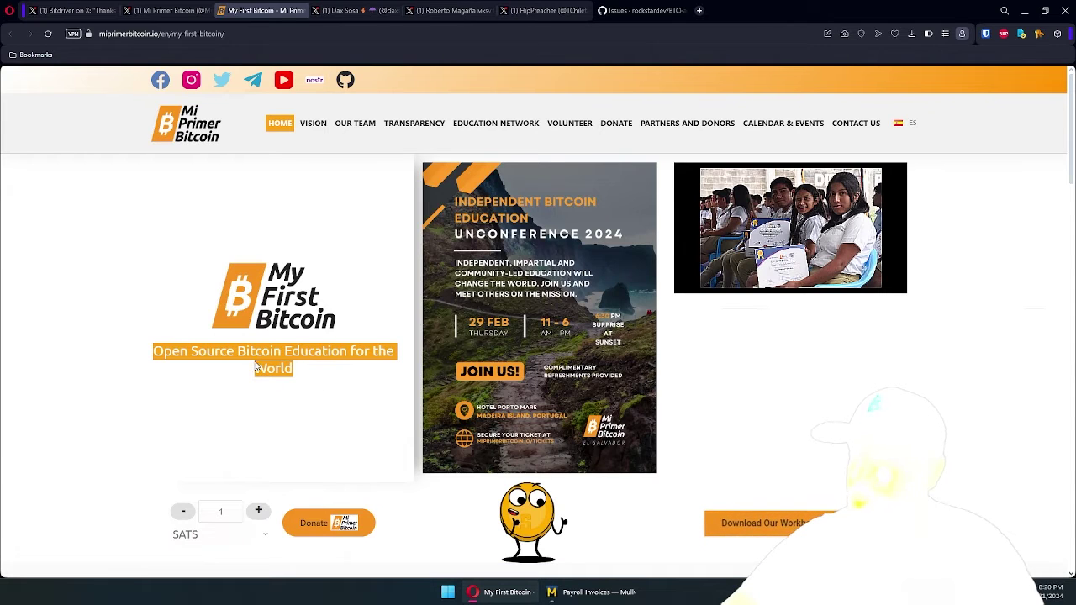
click(306, 373)
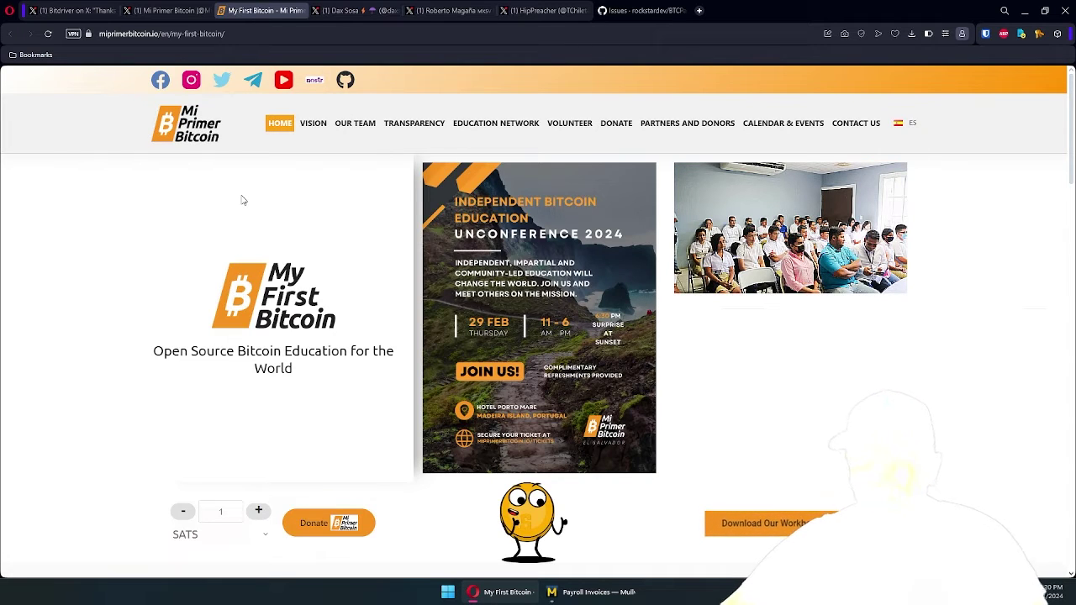
Show two more contributors' X profiles, ending on the BTCPayServerPlugins.RockstarDev GitHub issues page
click(355, 12)
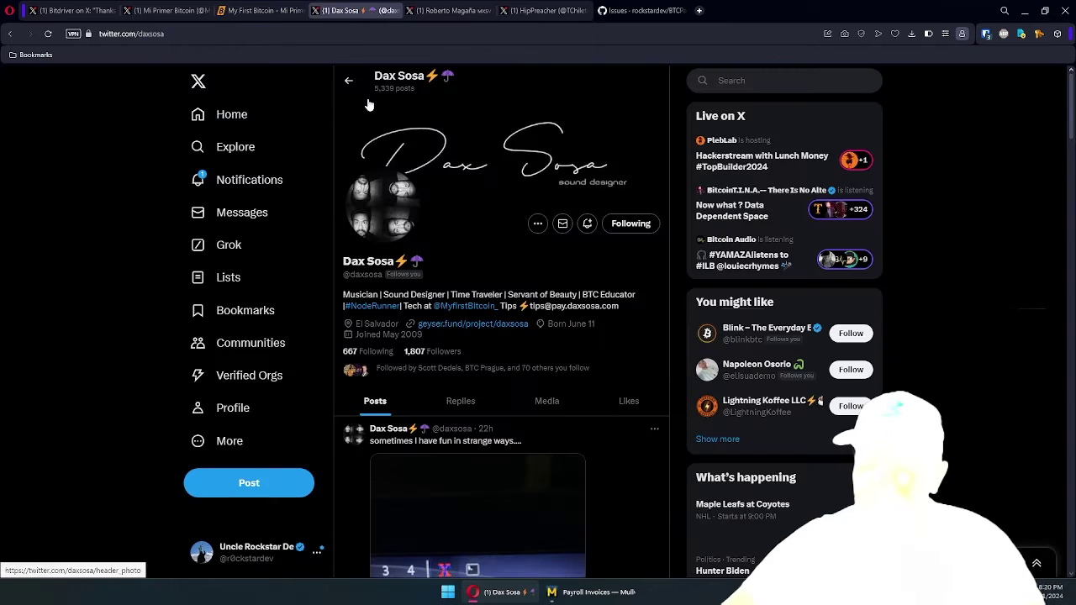
click(450, 11)
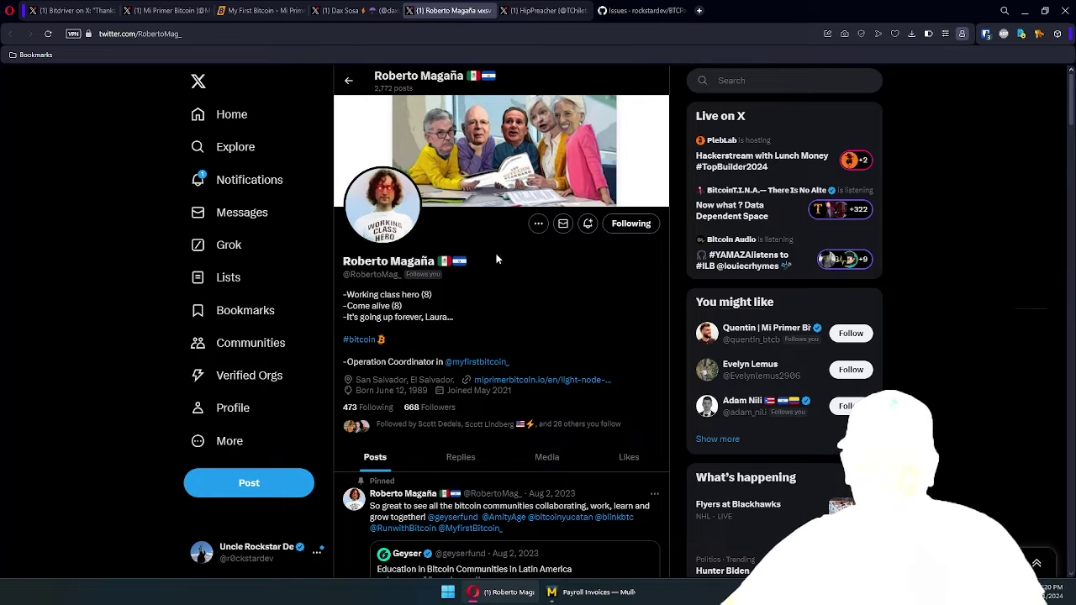
key(ctrl+Tab)
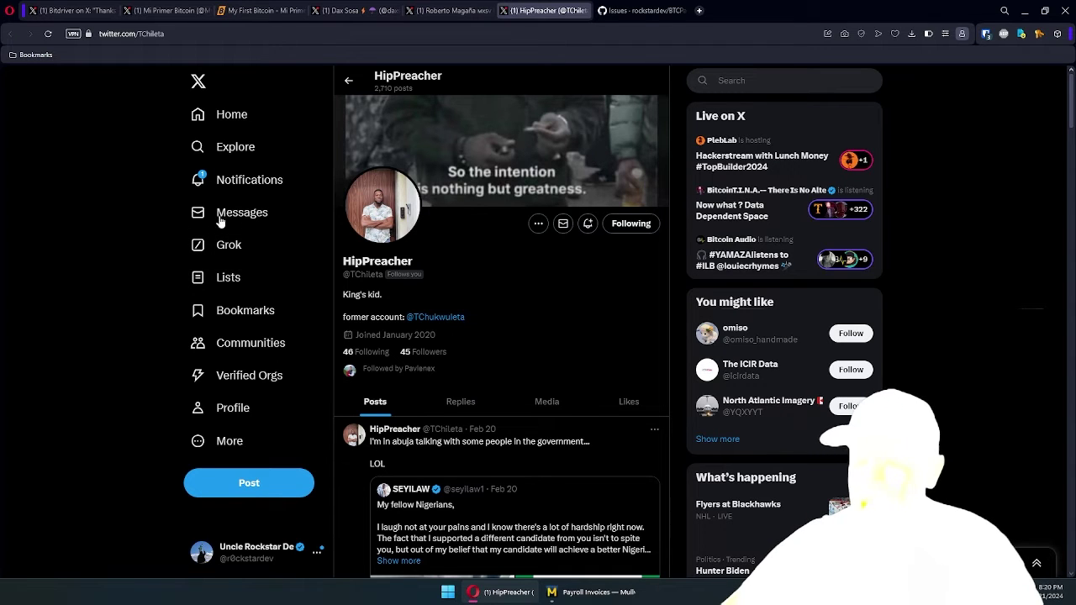
key(ctrl+Tab)
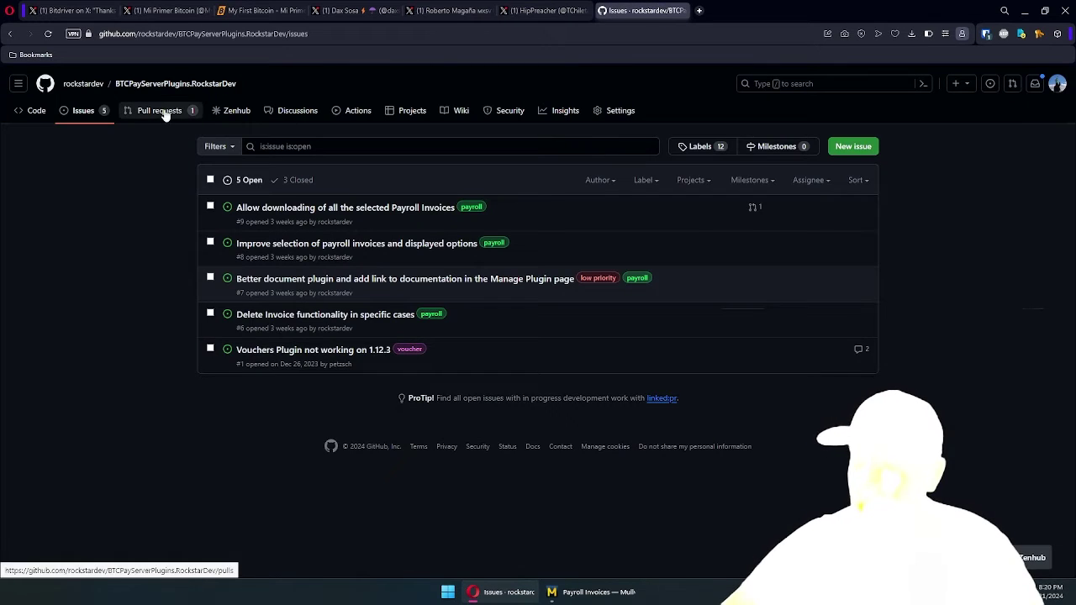
Show the repository's open and 4 closed pull requests and its issues, then return to Mi Primer Bitcoin
click(161, 112)
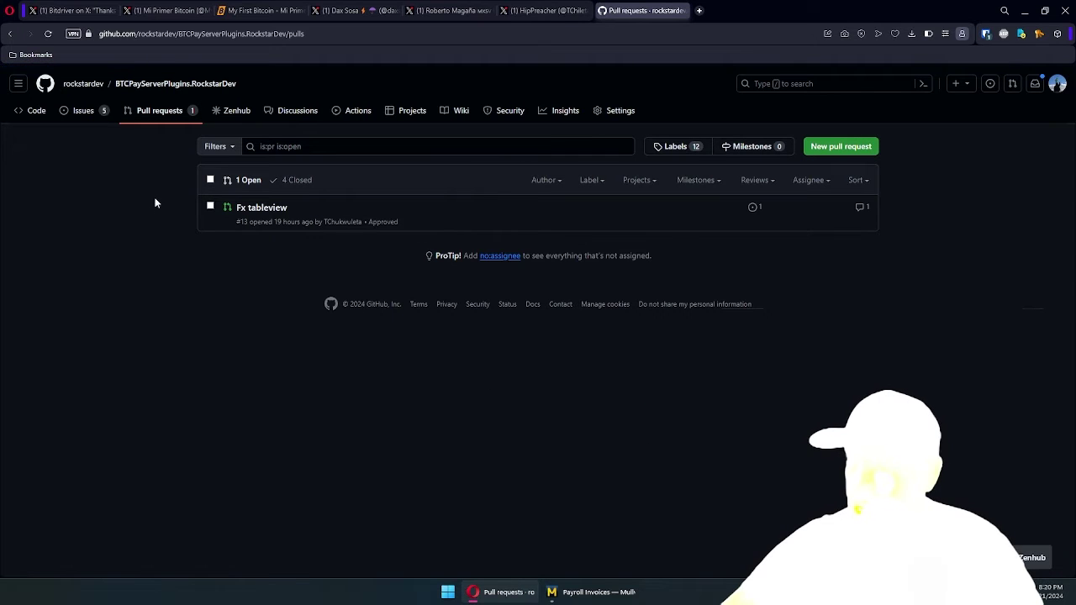
click(293, 181)
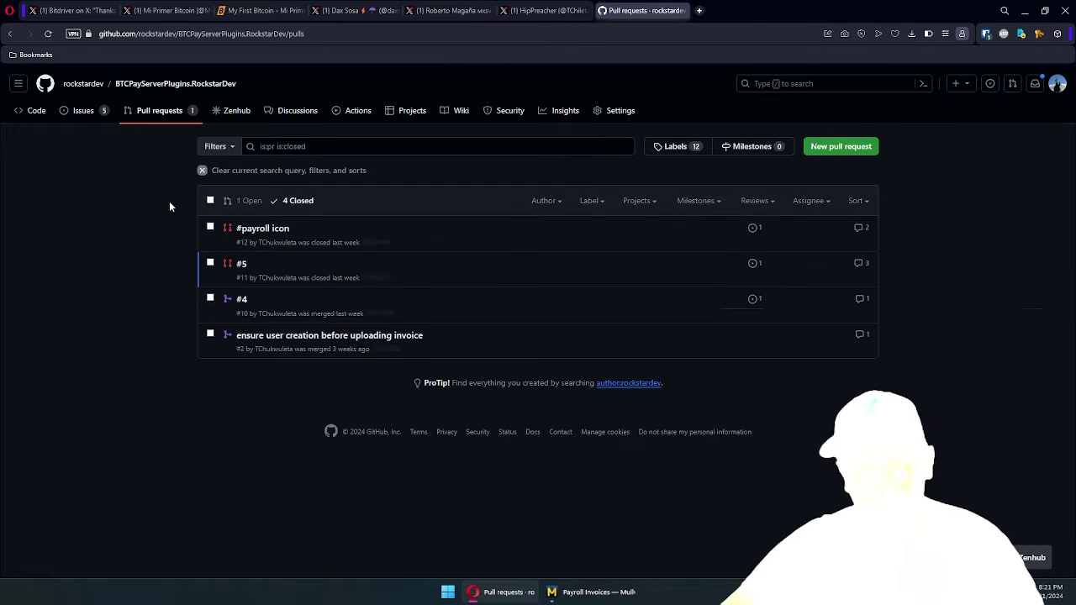
click(96, 112)
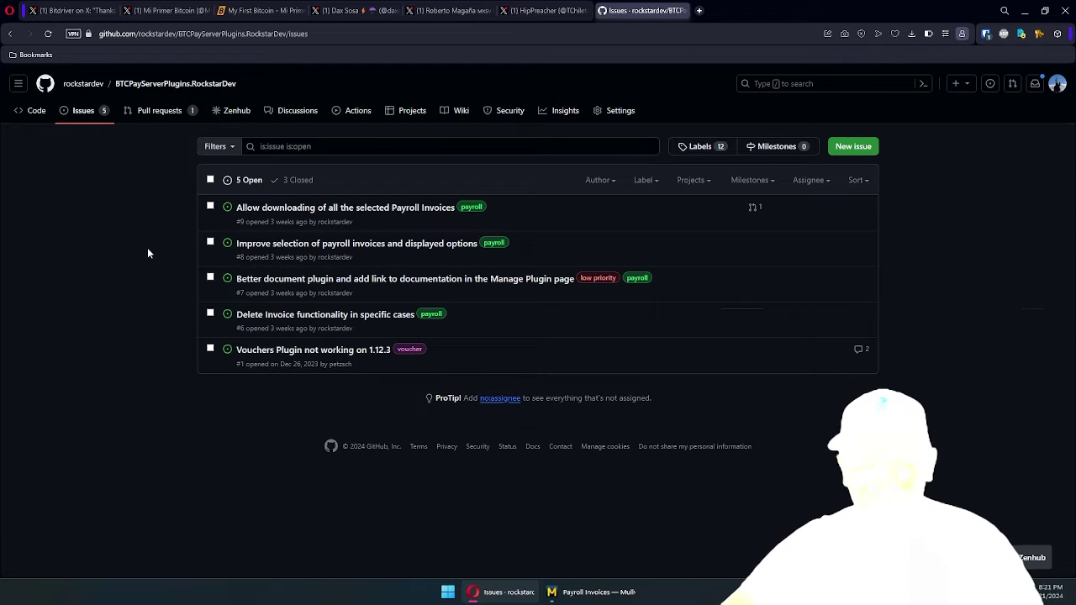
key(ctrl+Tab)
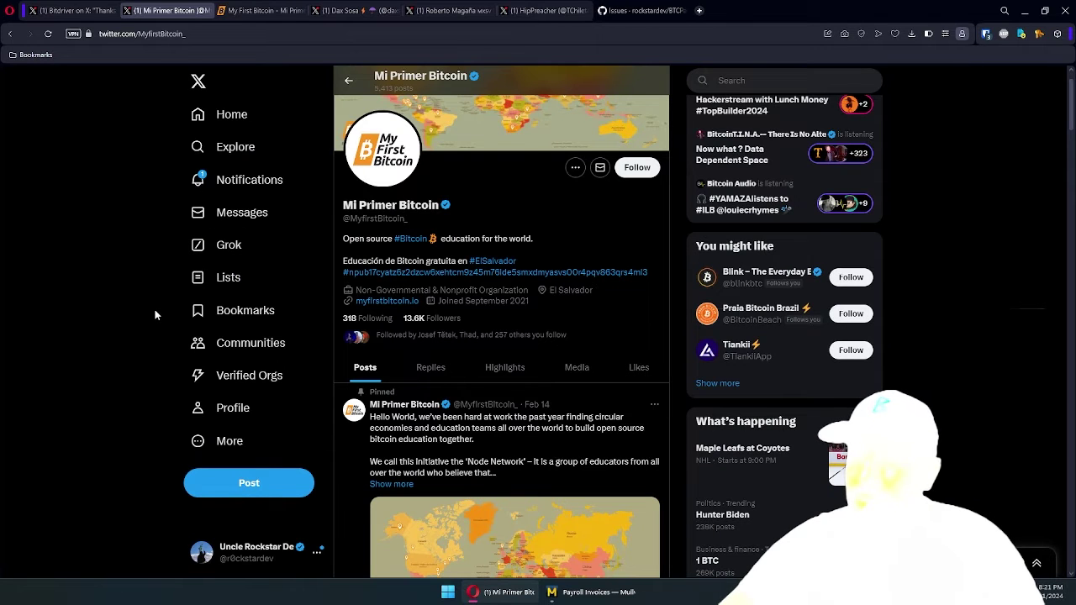
Bring up the Payroll Demo store's Payroll Invoices list and highlight its eight-invoice table
scroll(151, 299, down, 2)
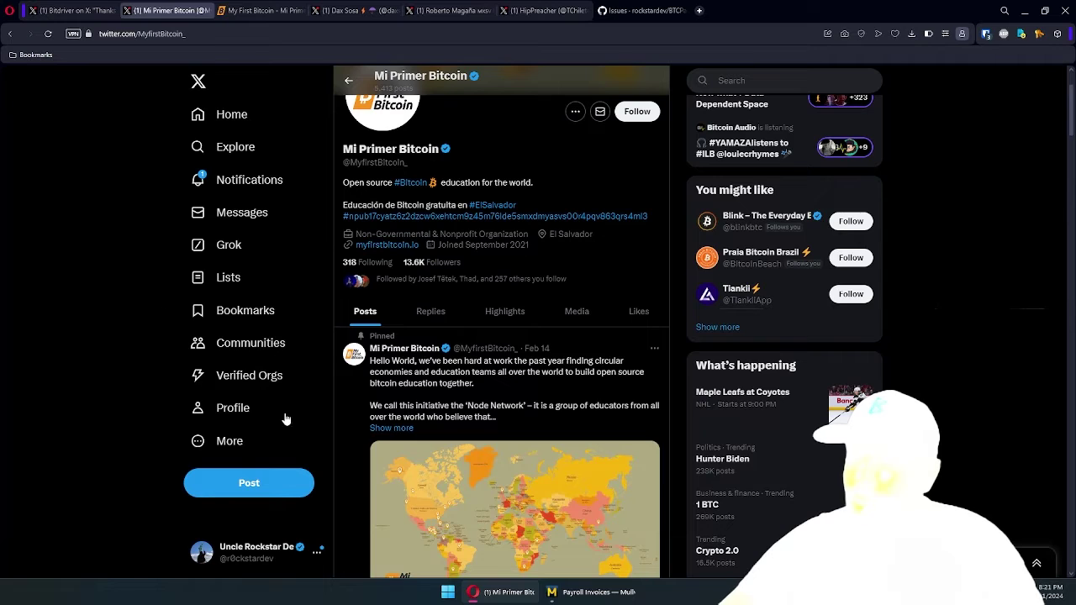
click(580, 594)
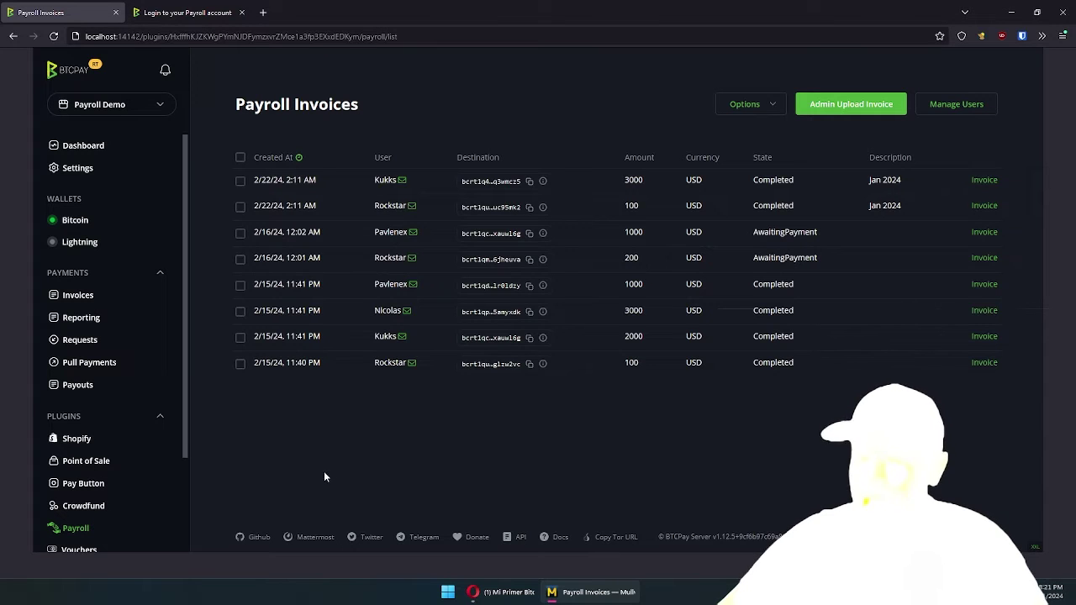
drag(245, 104, 457, 366)
click(470, 385)
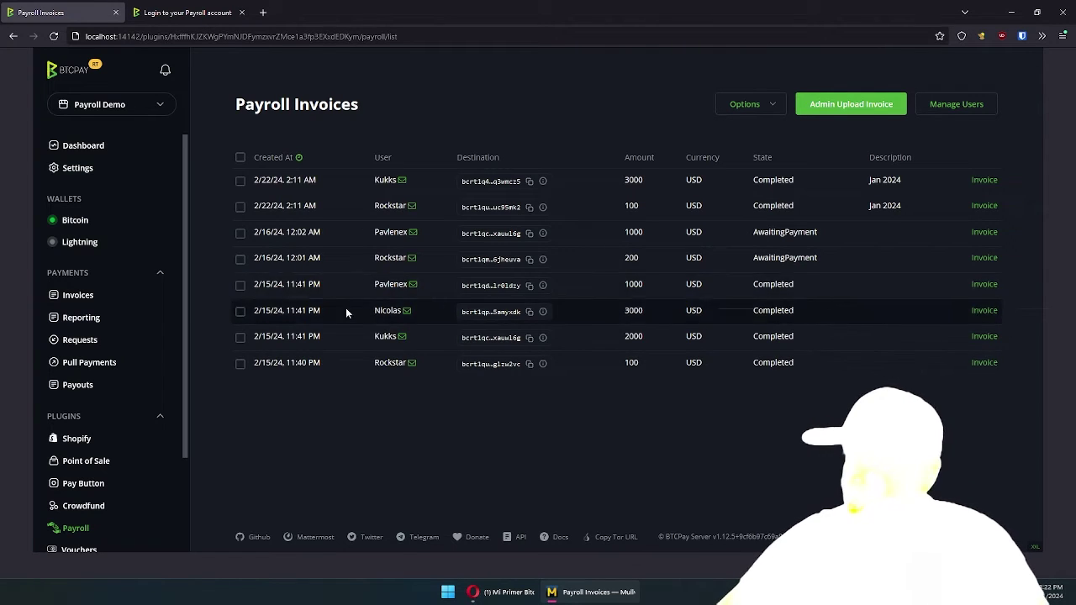
click(240, 233)
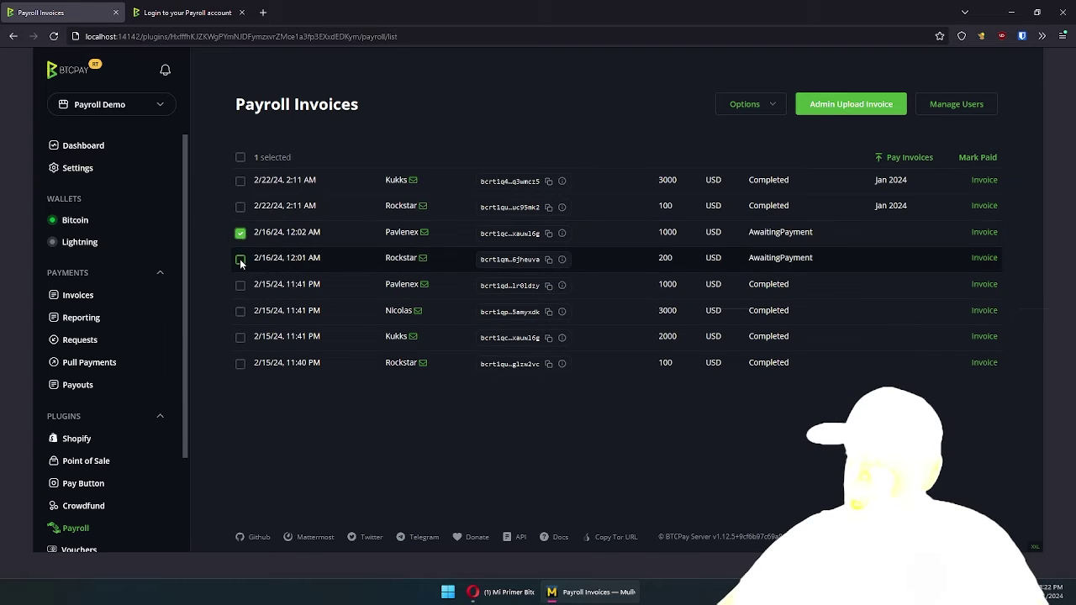
click(238, 260)
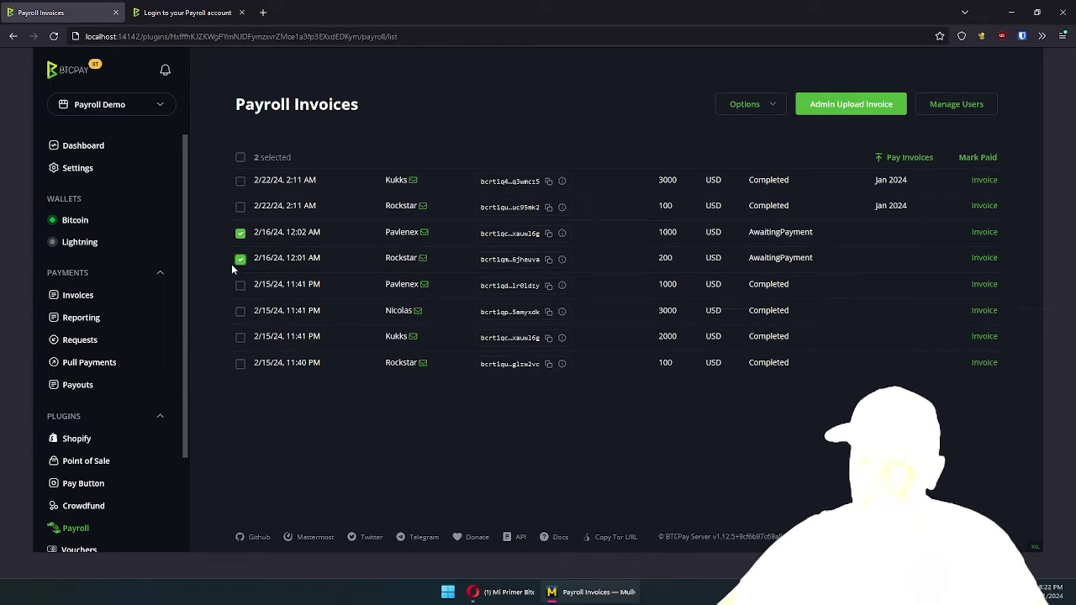
click(240, 233)
click(240, 259)
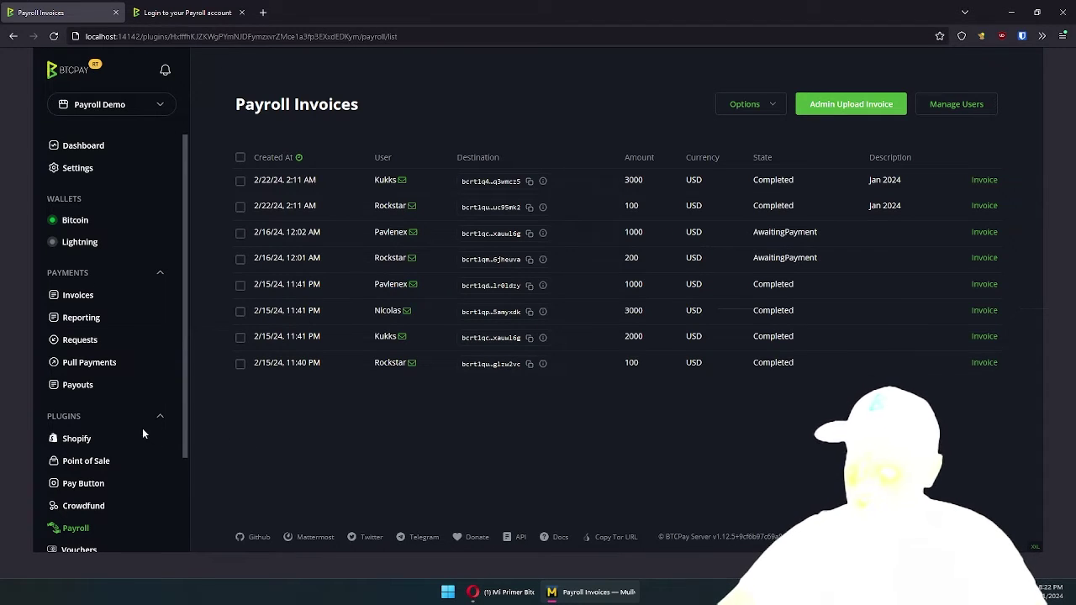
scroll(126, 433, down, 2)
Browse the server's Plugins management page, then return to the Payroll plugin's invoice list
click(92, 468)
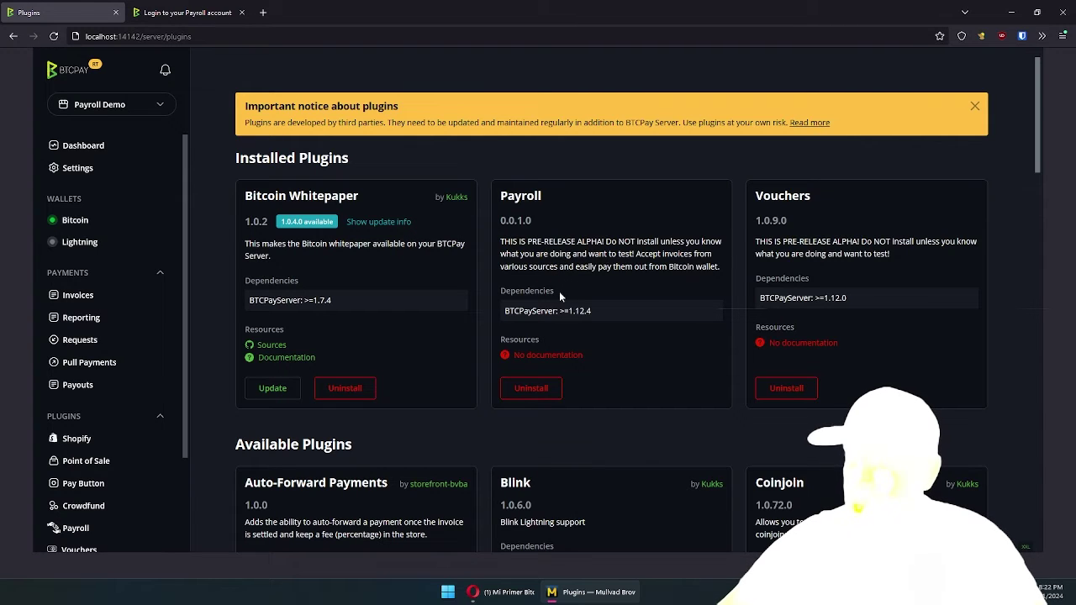
scroll(452, 304, down, 4)
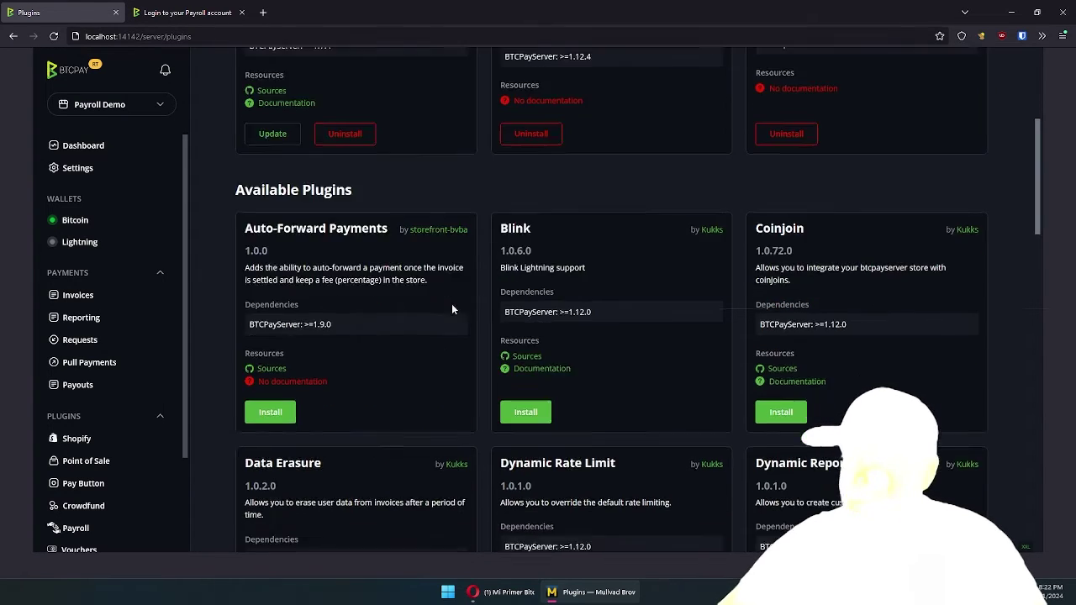
scroll(461, 242, up, 1)
scroll(462, 248, up, 4)
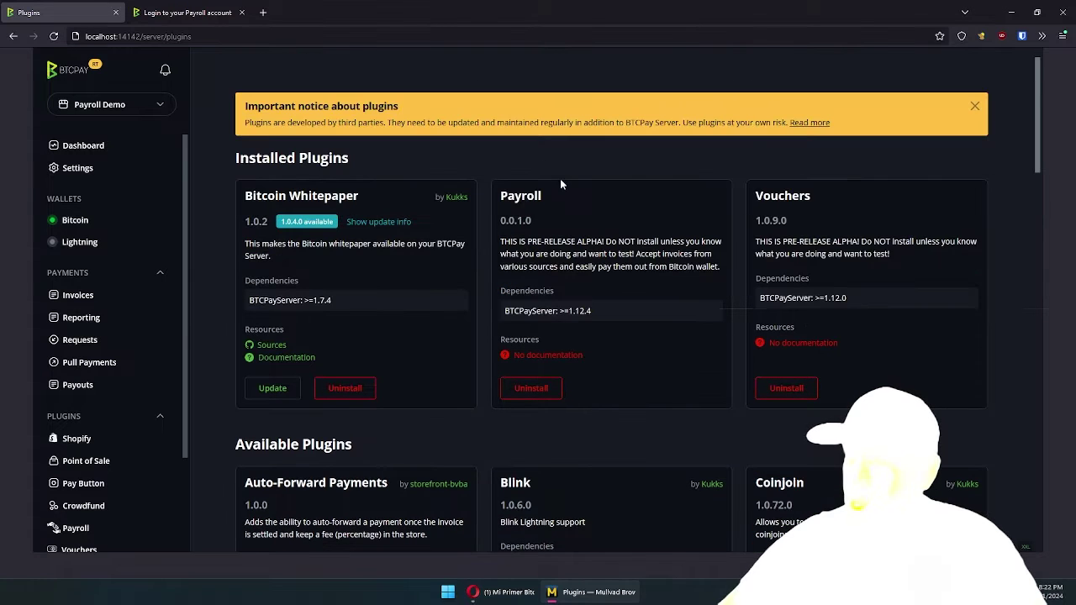
scroll(109, 408, down, 2)
click(85, 425)
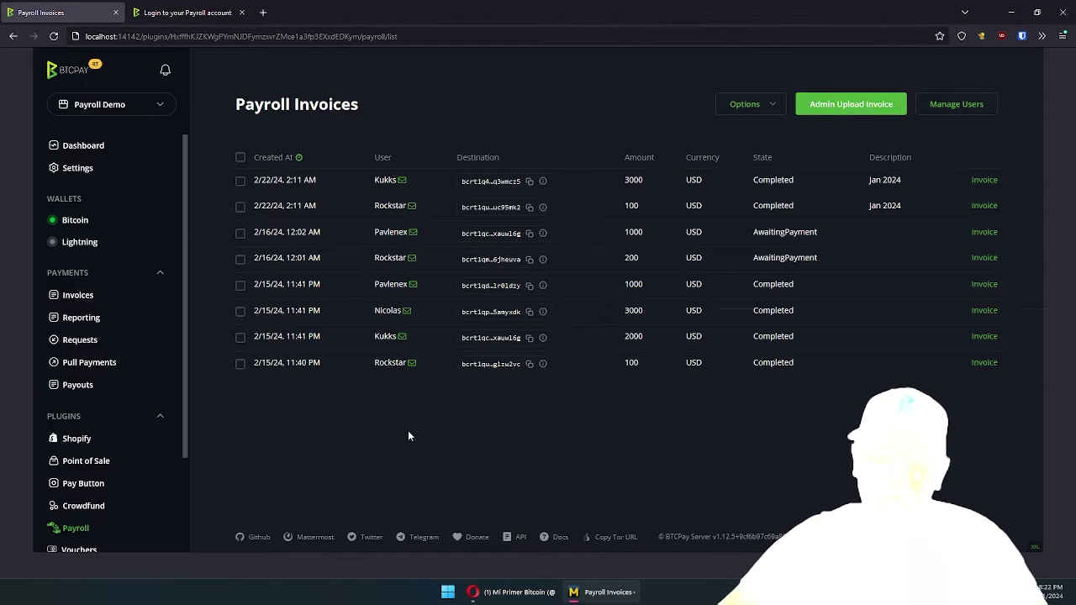
click(973, 113)
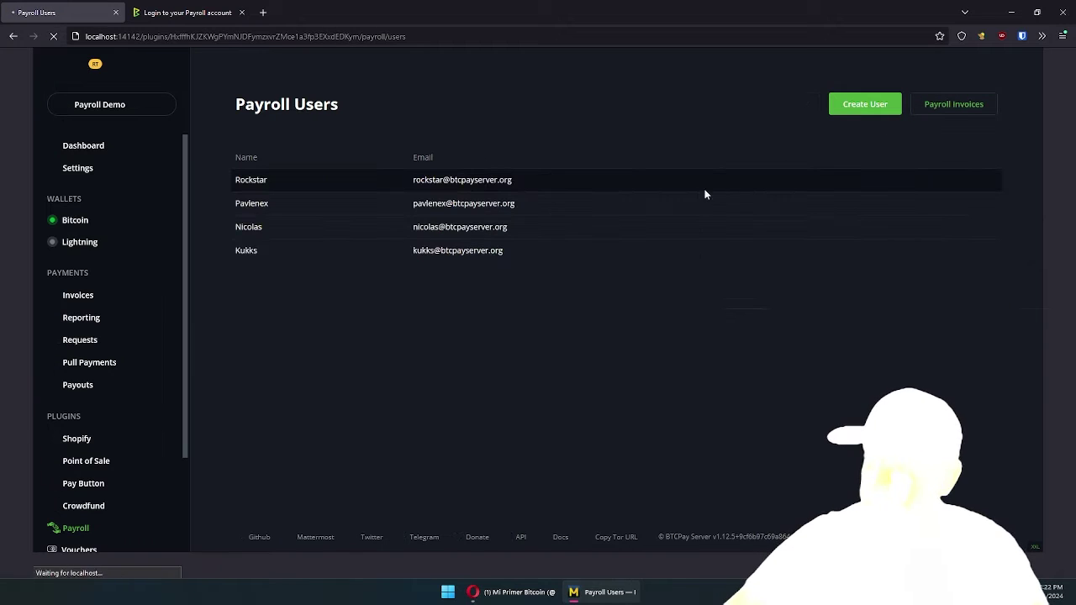
click(845, 108)
click(366, 166)
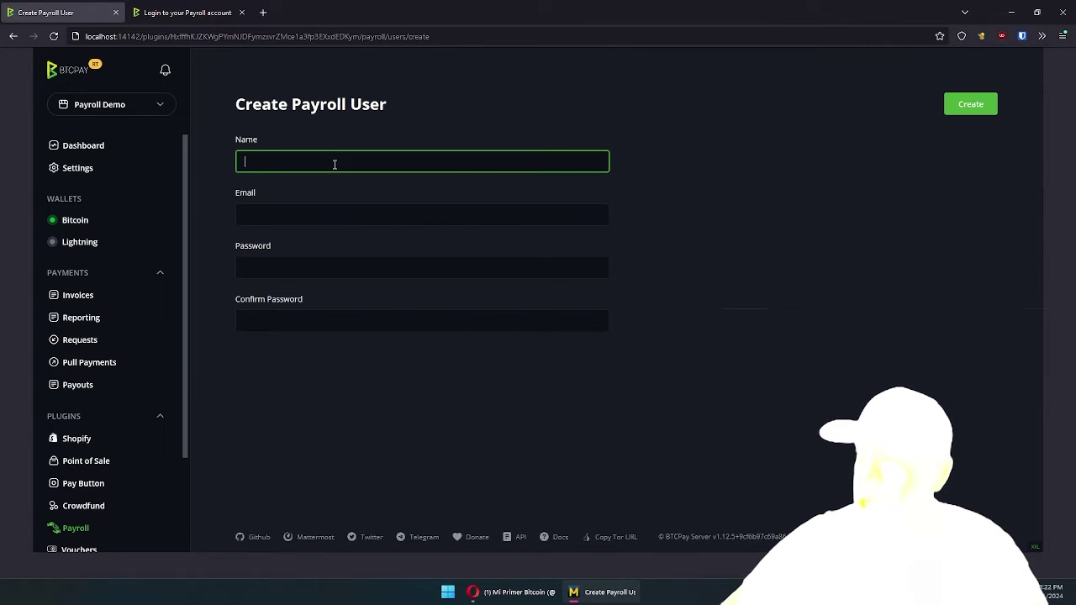
text(Pa)
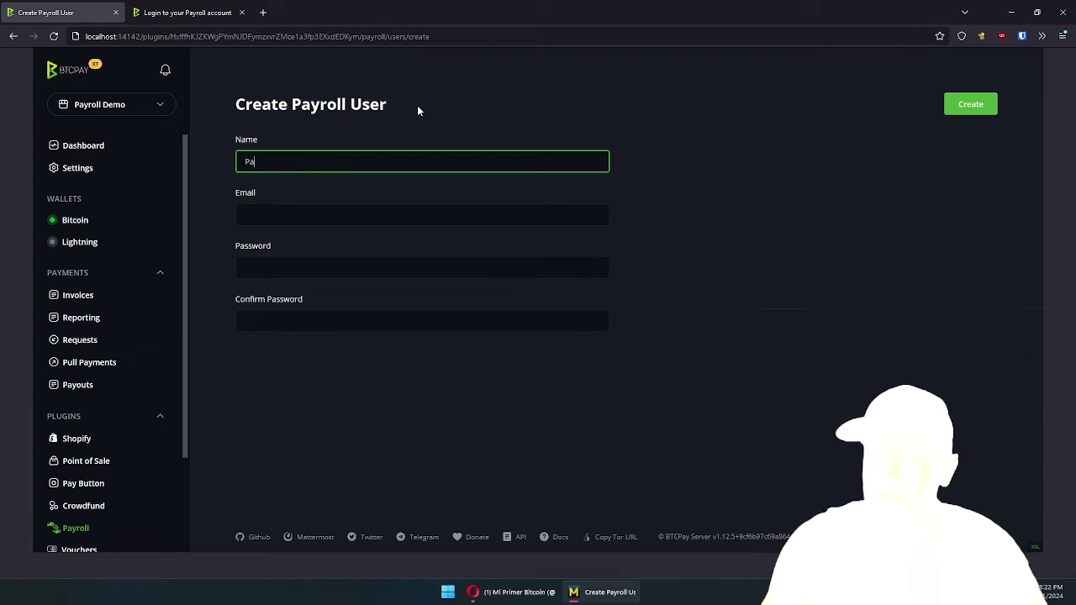
text(yroll Demo)
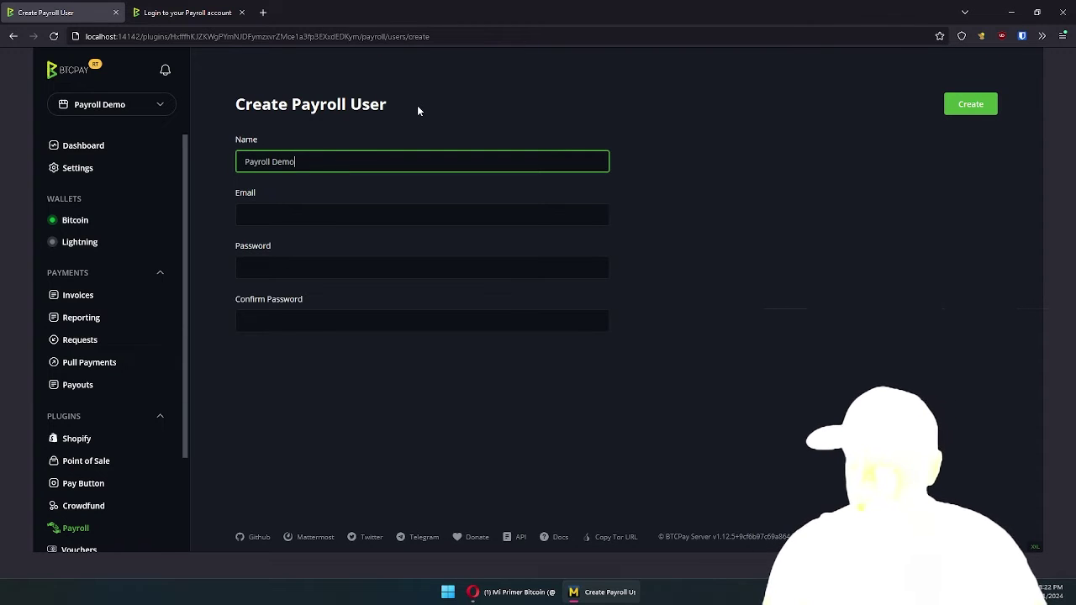
key(Tab)
text(payro)
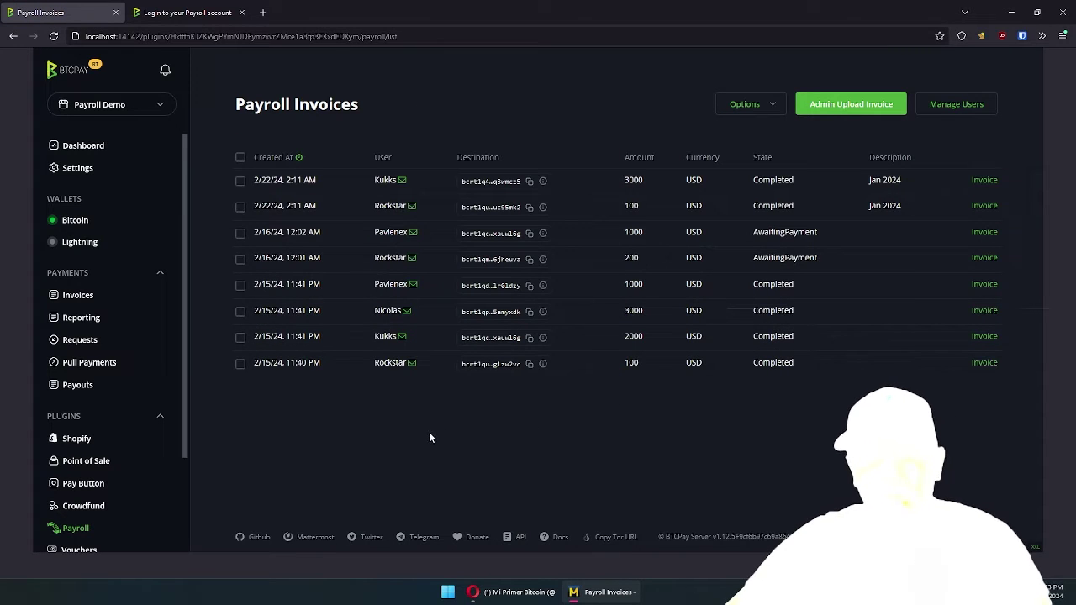
Start a new admin payroll invoice for the current user and paste the bcrt1 destination address
click(838, 107)
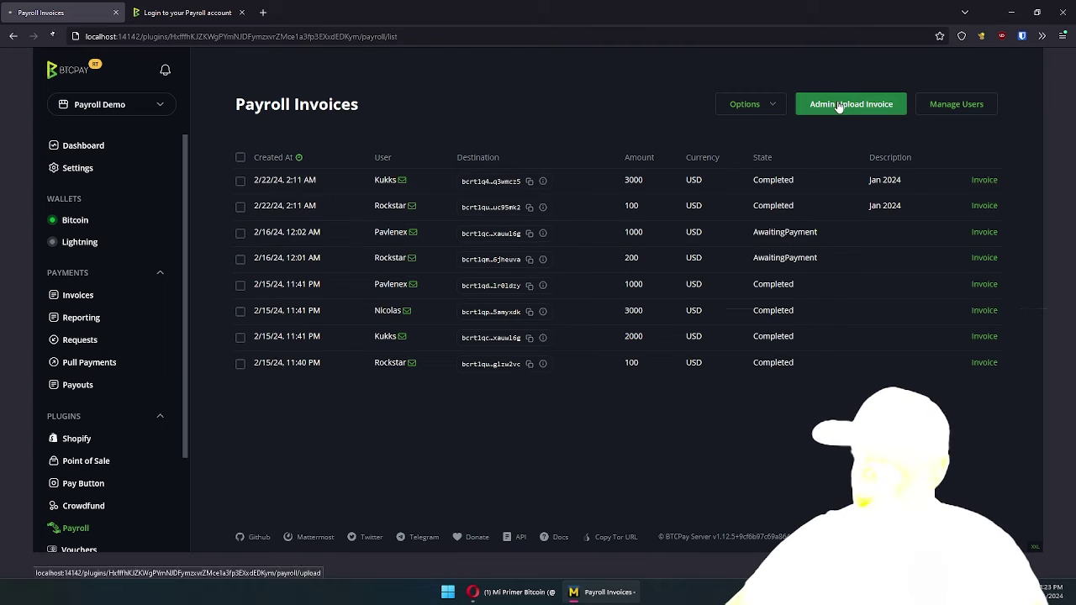
click(303, 217)
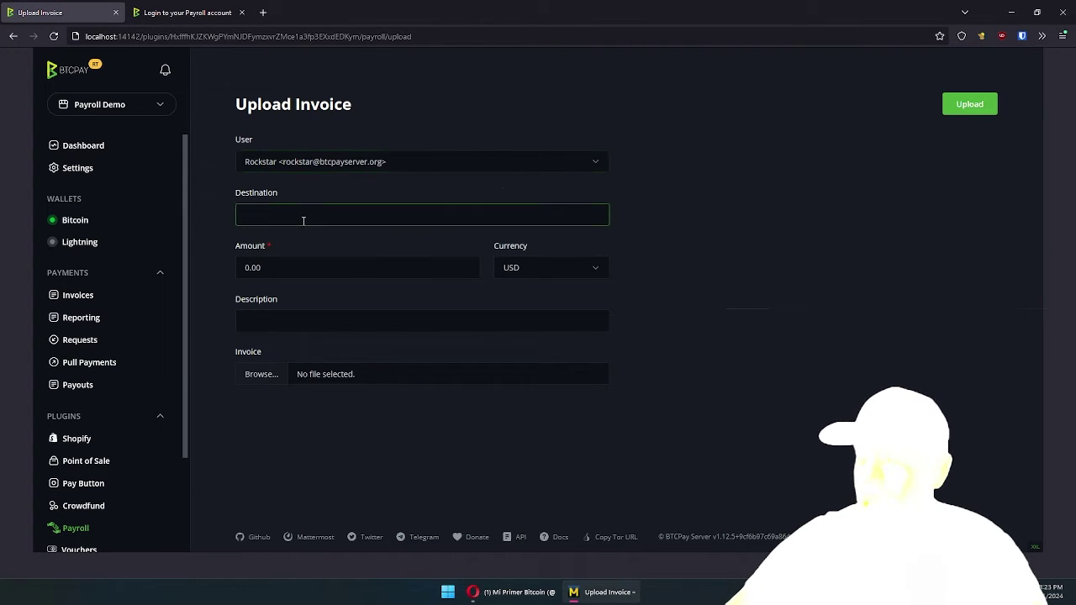
click(317, 160)
click(362, 134)
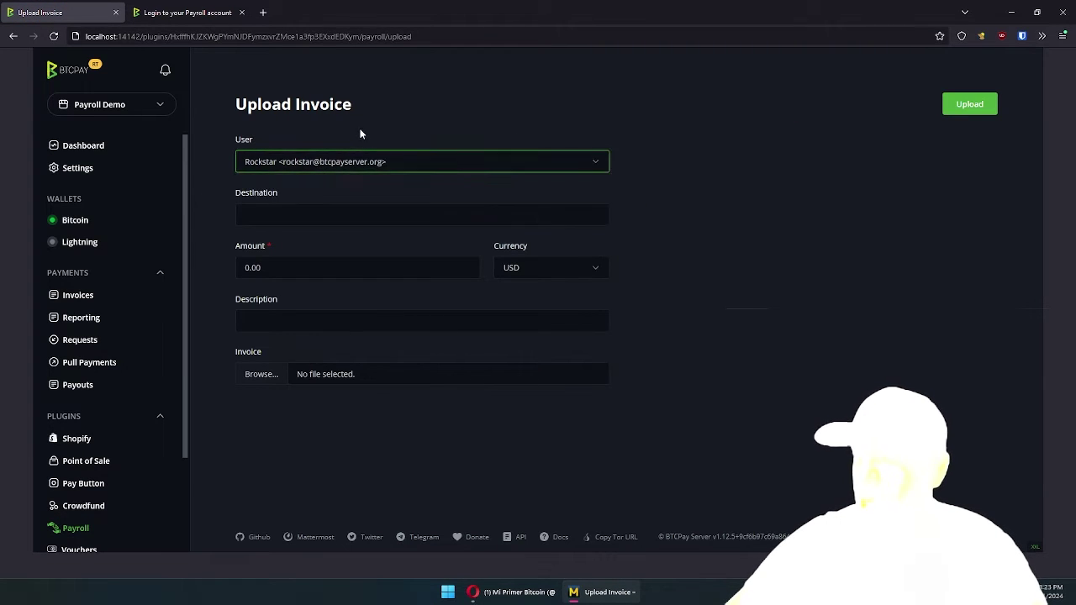
click(305, 212)
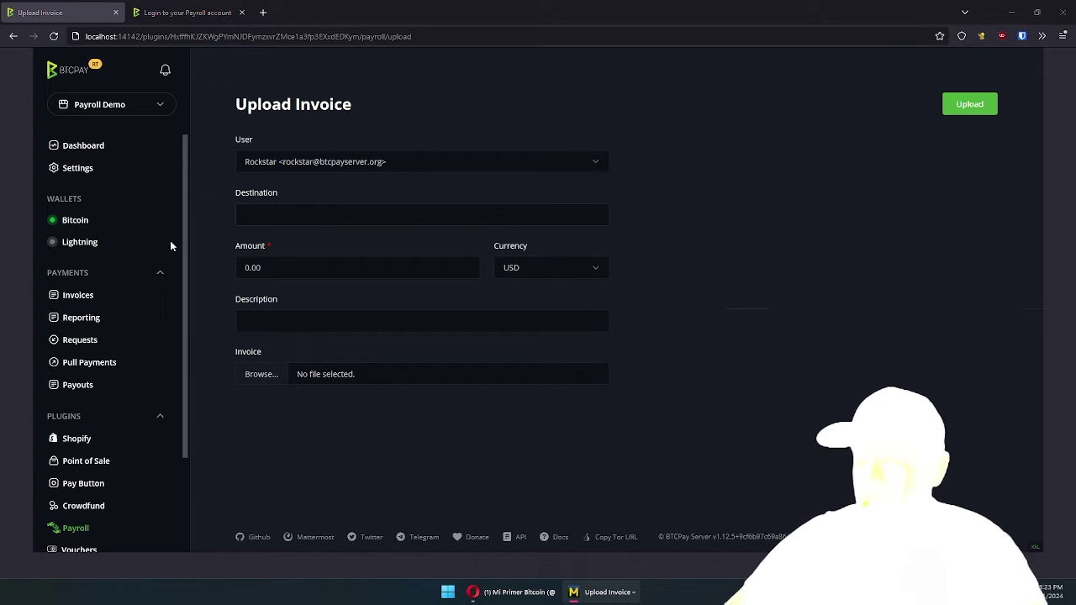
key(alt+Tab)
text(bcrt1q7hr2ax6xj7wfruzd0pgqmzrqxk6eaxmmwpp2xl)
Enter 100 USD, attach example invoice.pdf, describe it as Feb 2024, and upload
click(285, 266)
key(ctrl+a)
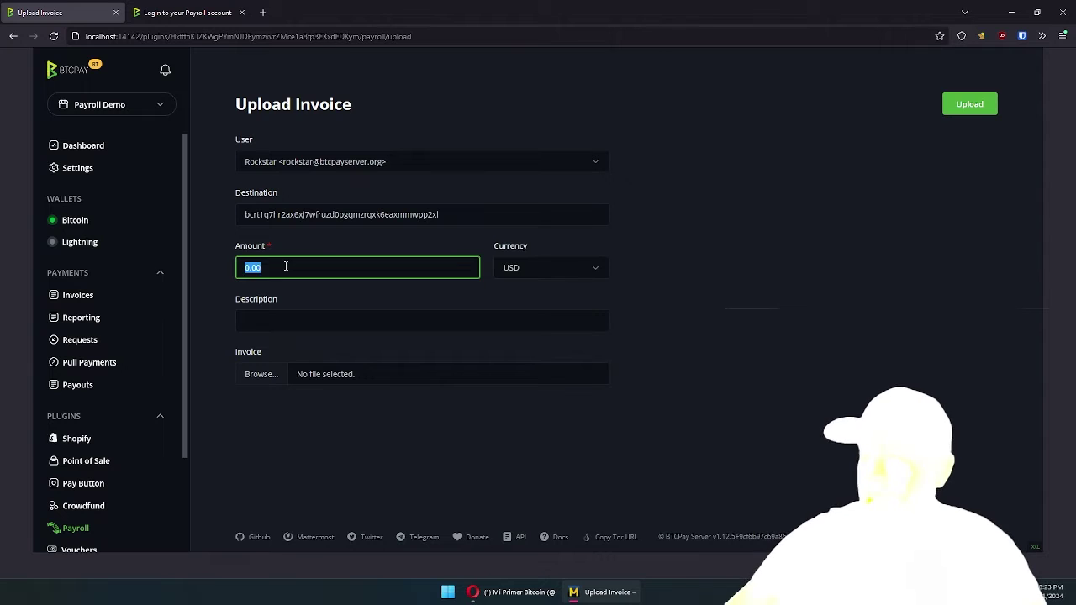
text(10)
key(Tab)
key(Tab)
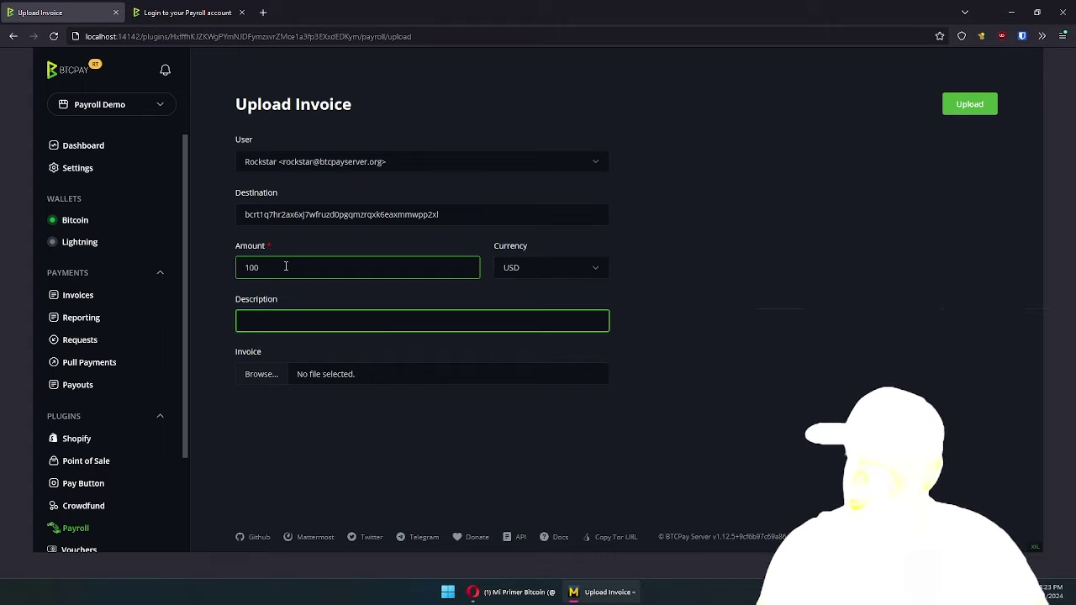
click(271, 374)
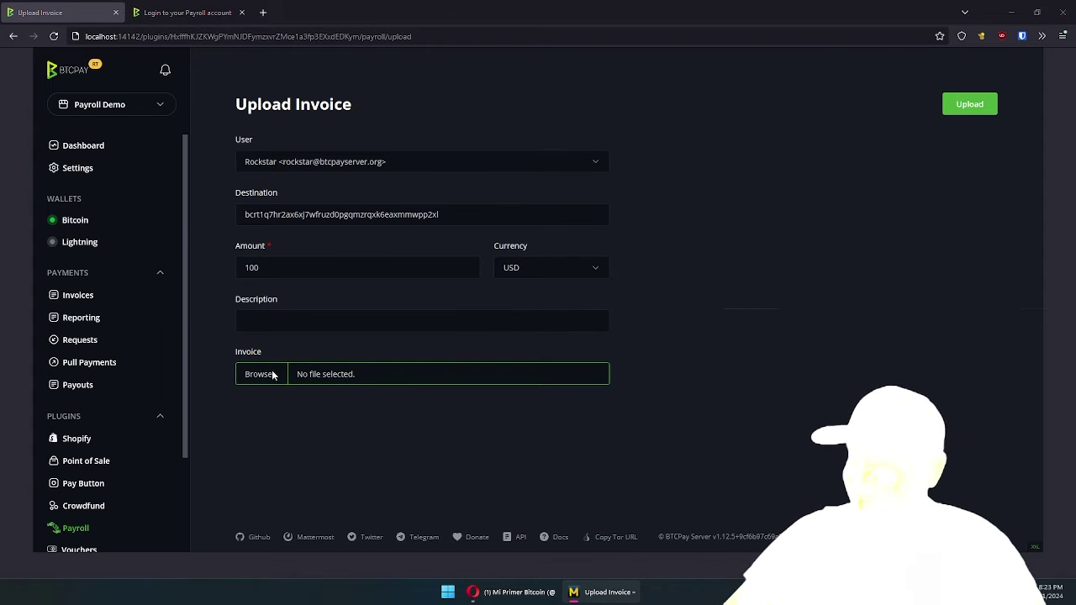
double_click(173, 96)
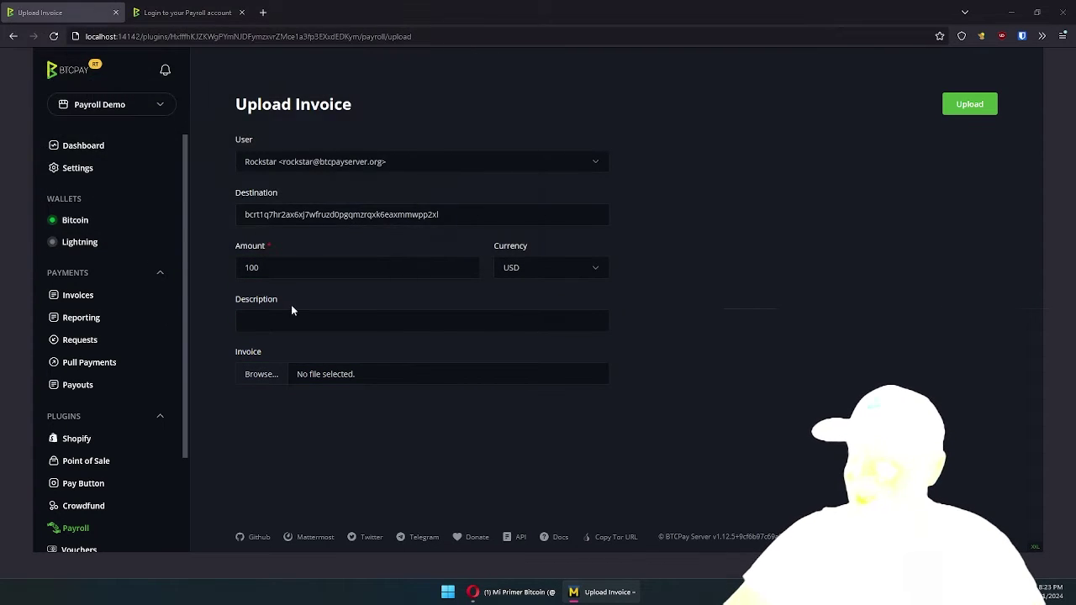
click(288, 323)
text(Fe)
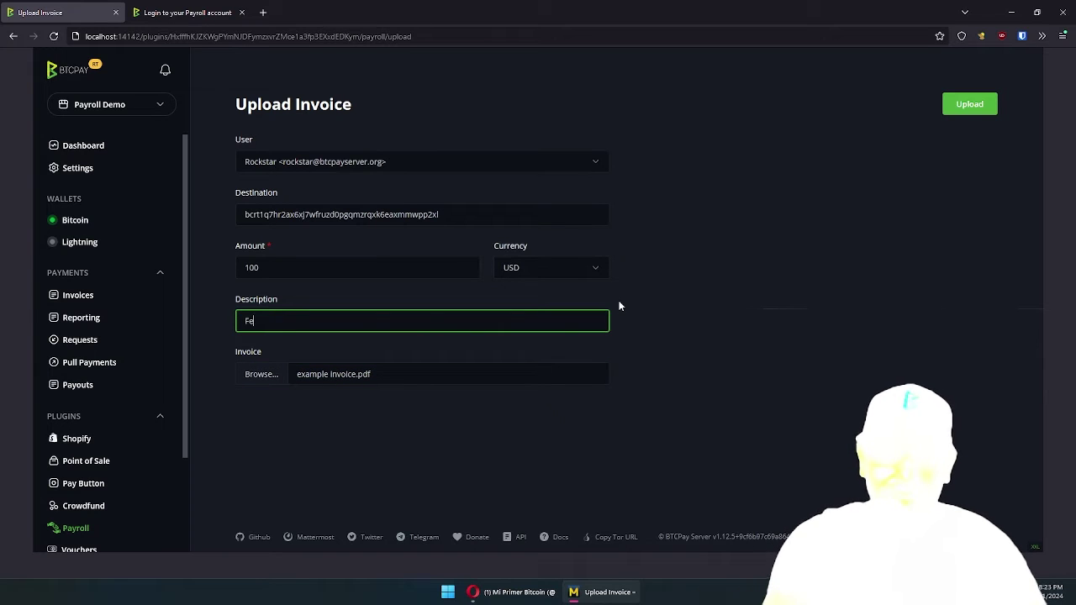
text(b 2024)
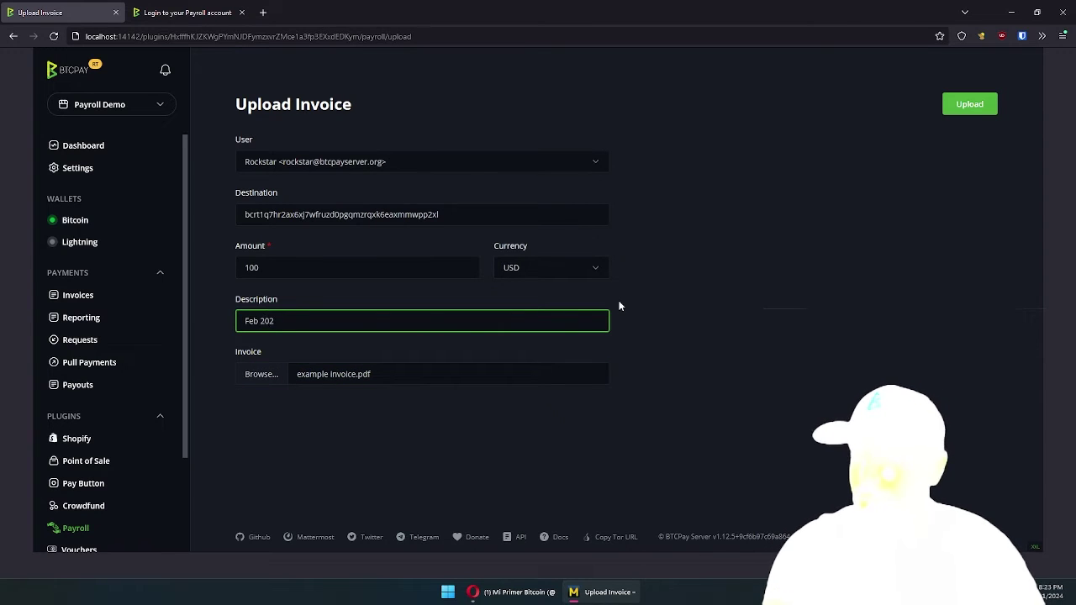
click(967, 106)
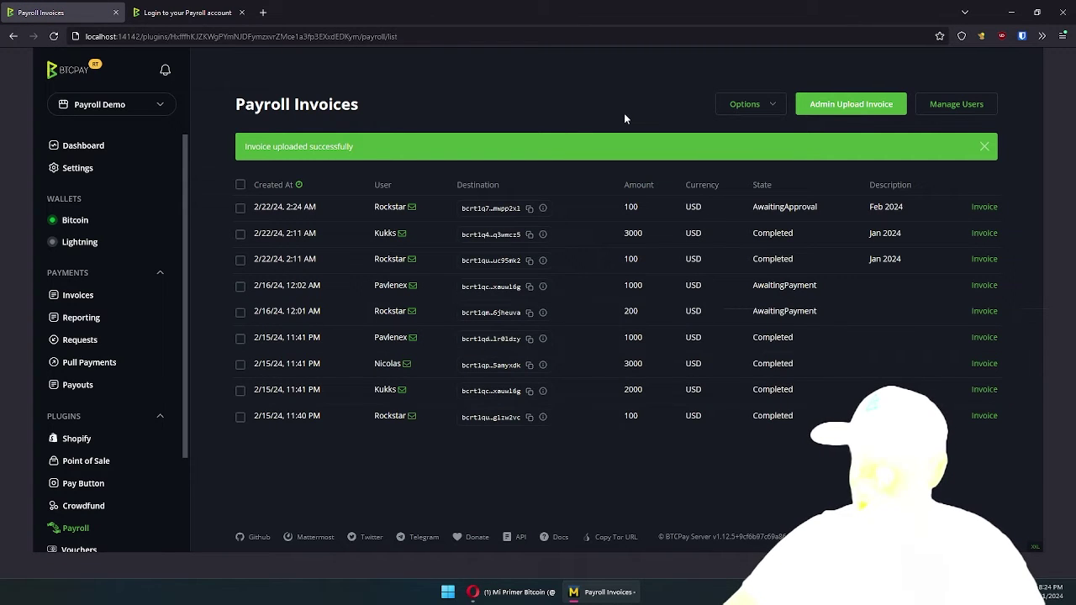
Open the shareable payroll invoice upload link and keep a single login page
click(752, 104)
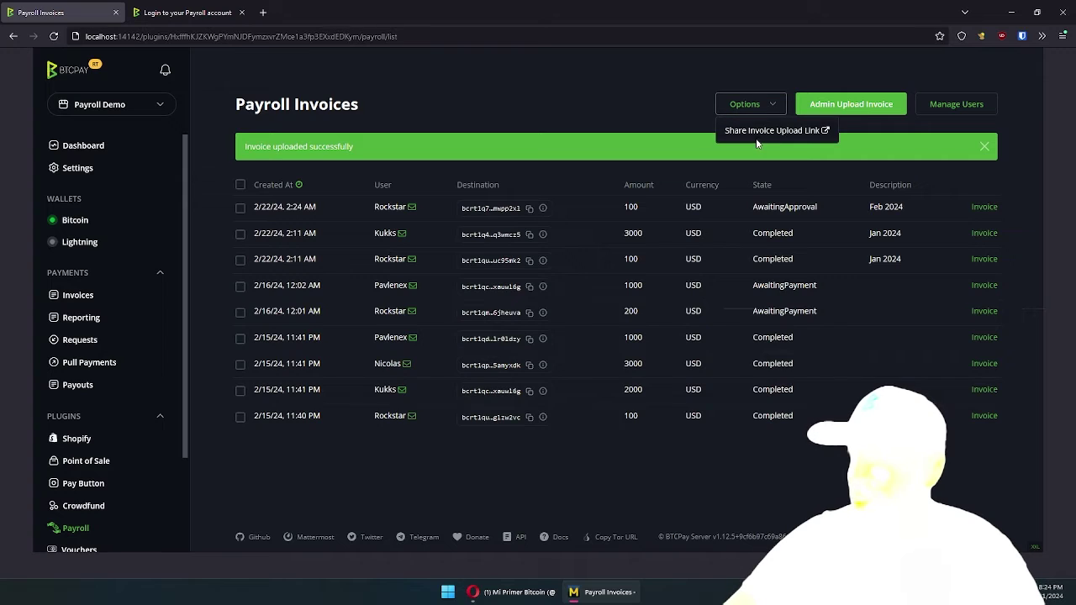
click(754, 135)
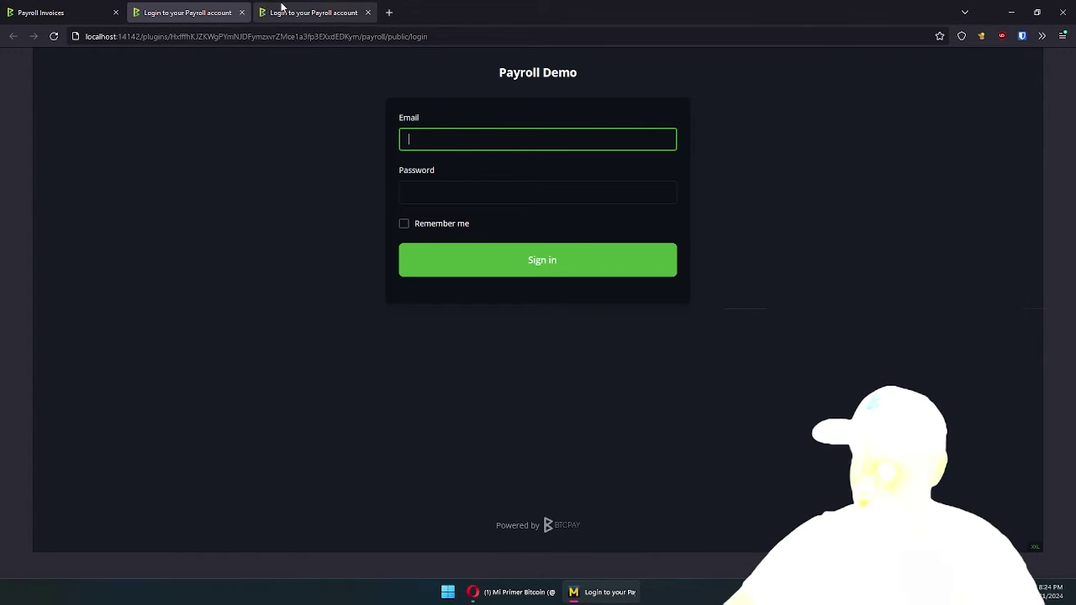
click(199, 9)
click(271, 9)
click(237, 36)
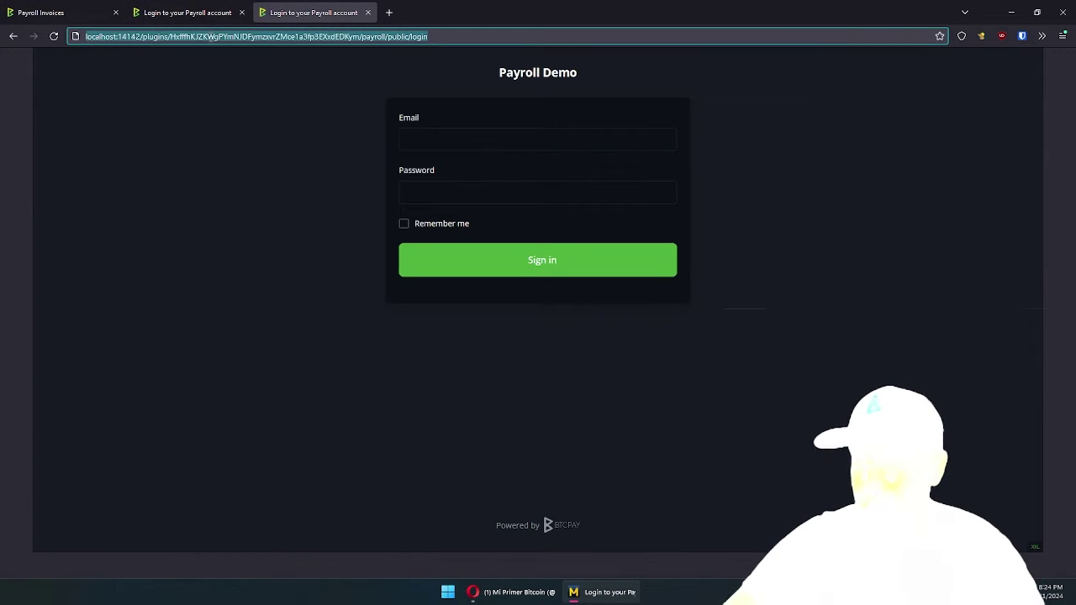
click(368, 12)
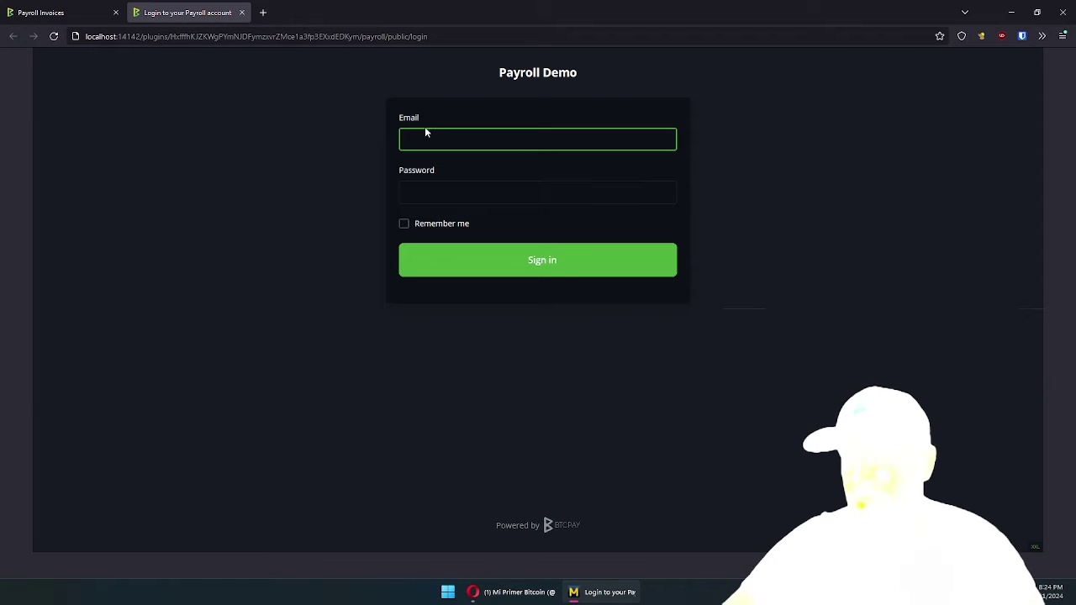
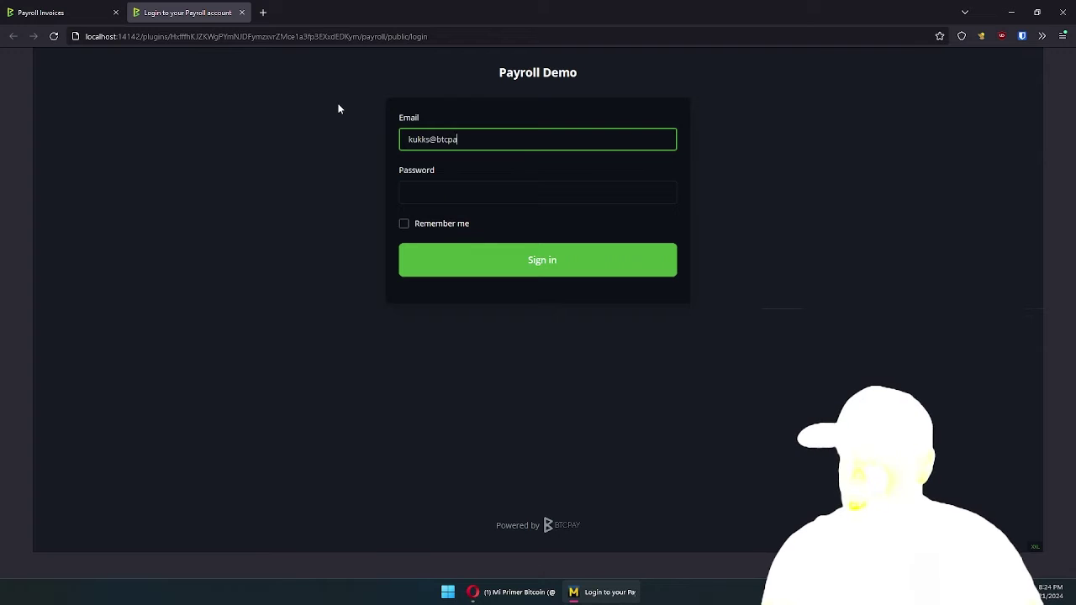
Sign in to the payroll portal with the user's e-mail and password, retrying the password once
key(Tab)
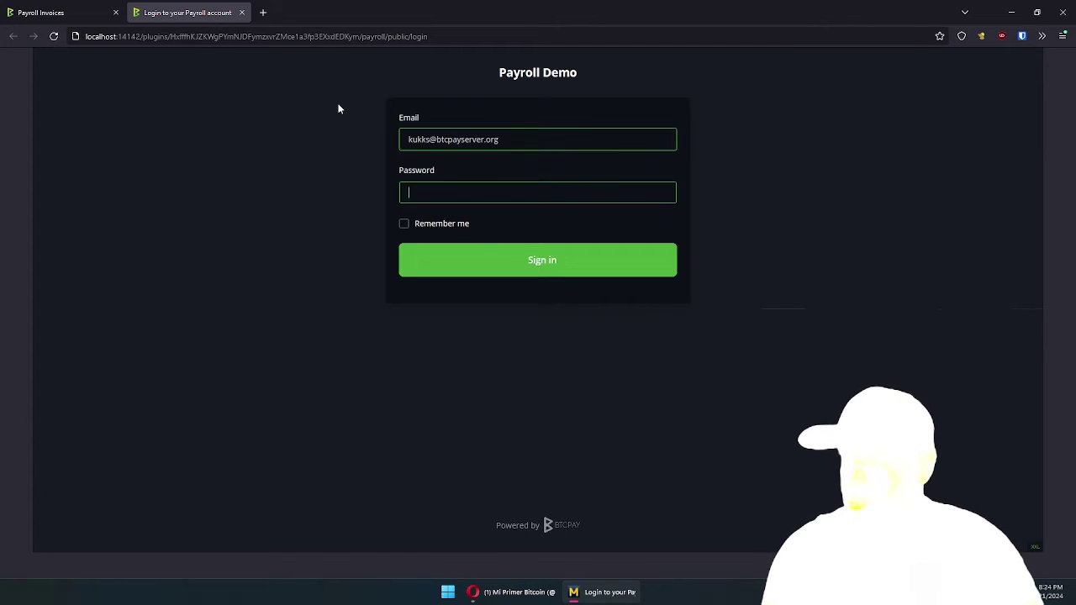
text(*******)
key(Return)
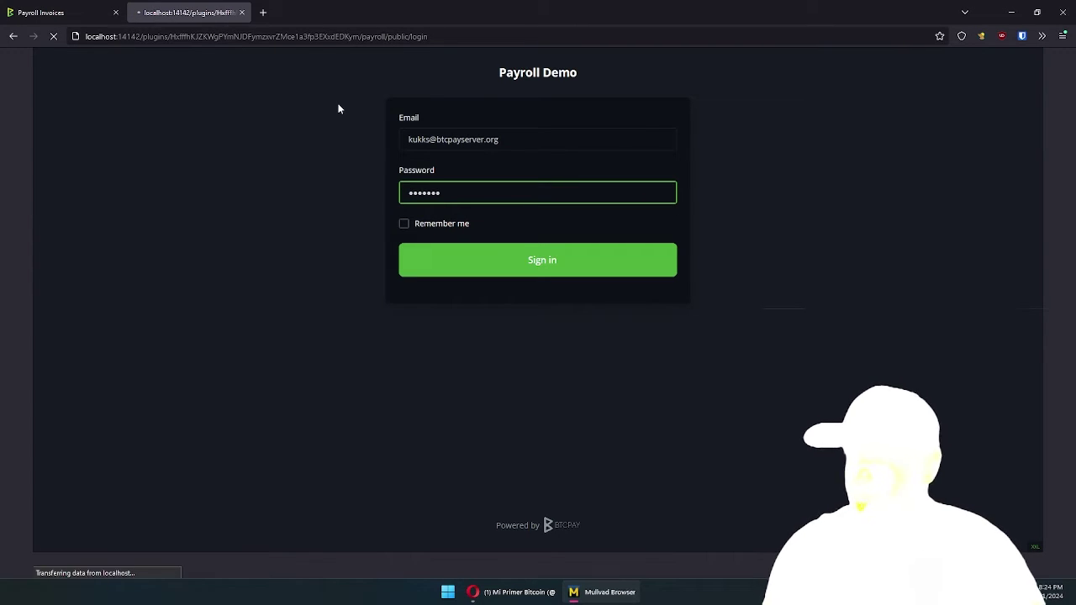
key(Tab)
text(******)
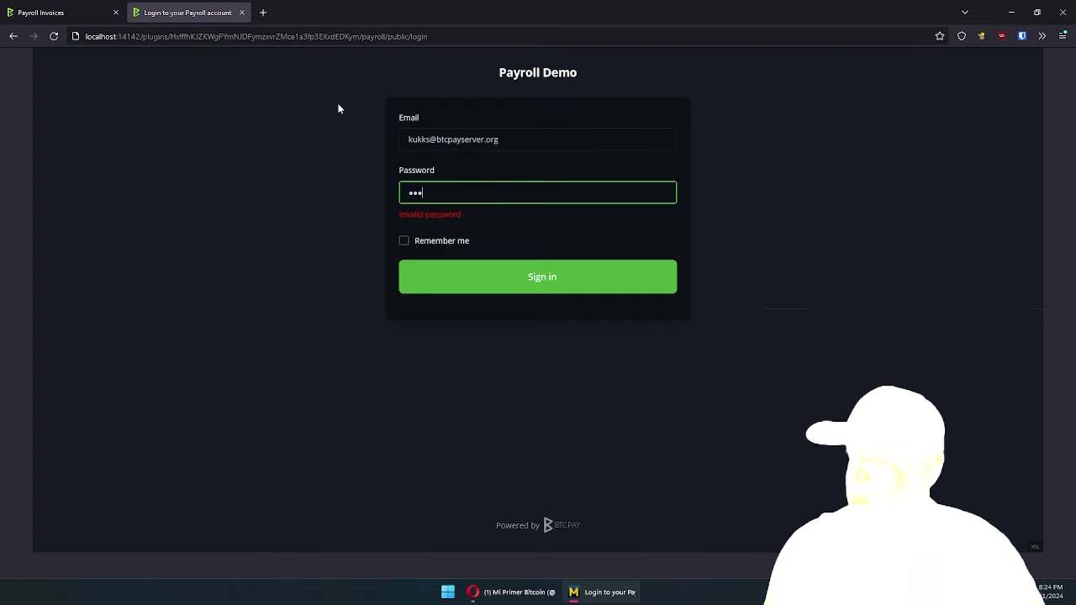
text(*****)
key(Return)
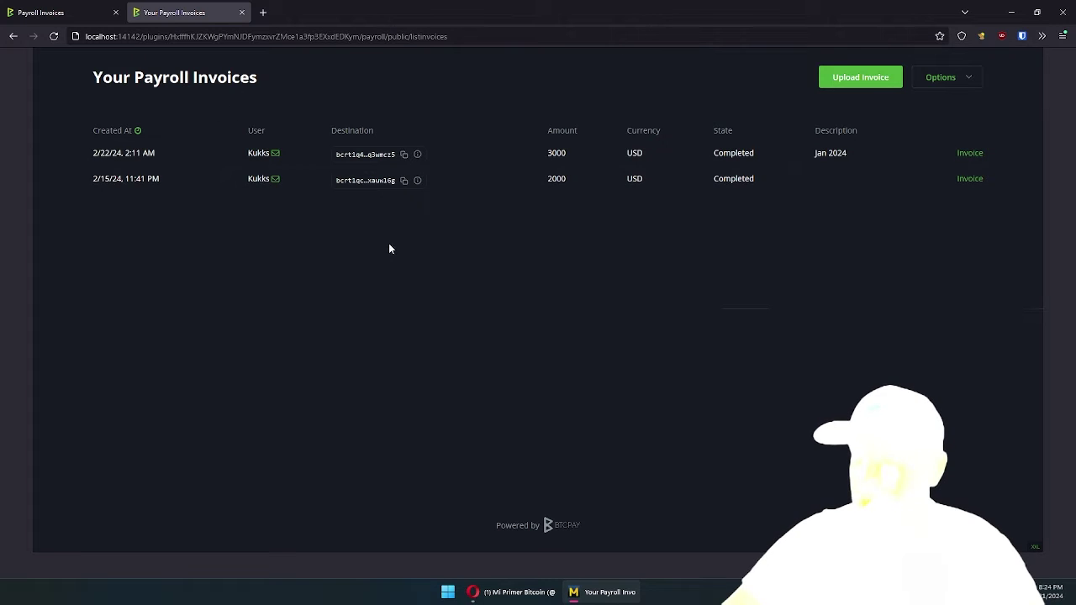
click(933, 78)
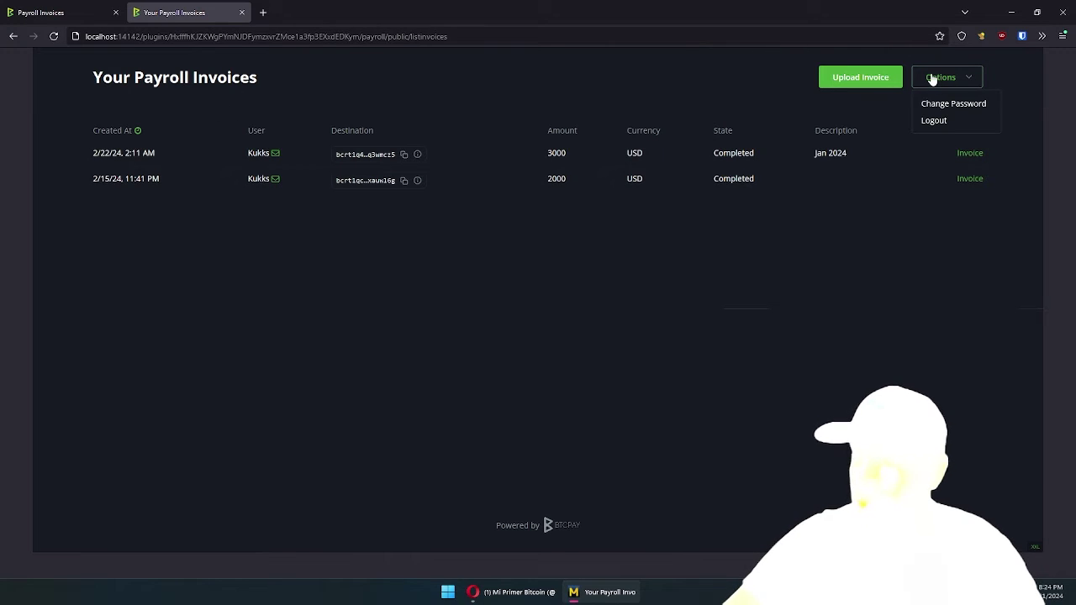
click(958, 103)
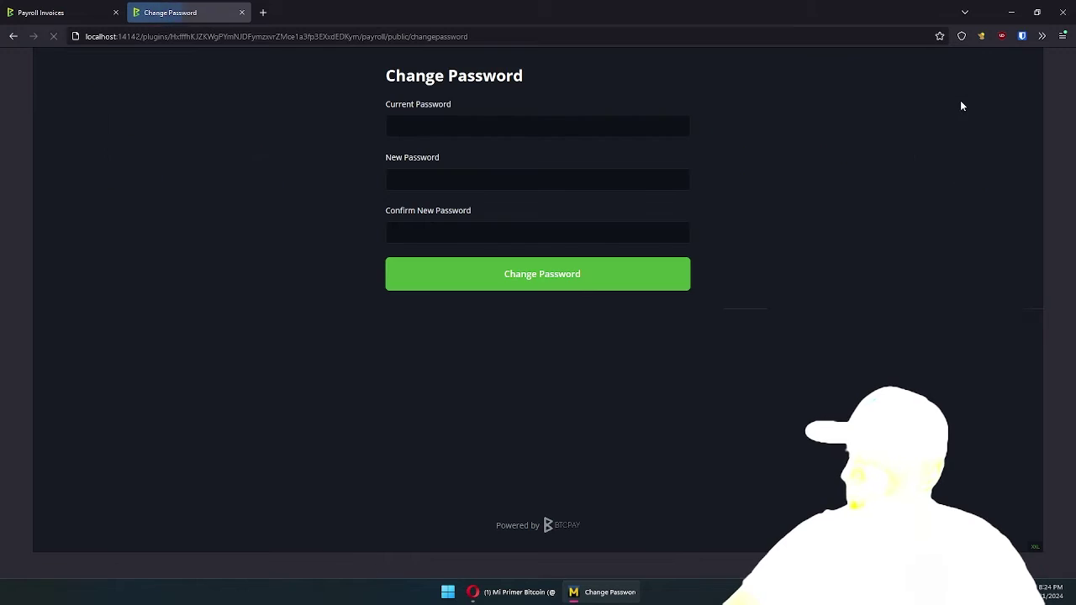
click(540, 123)
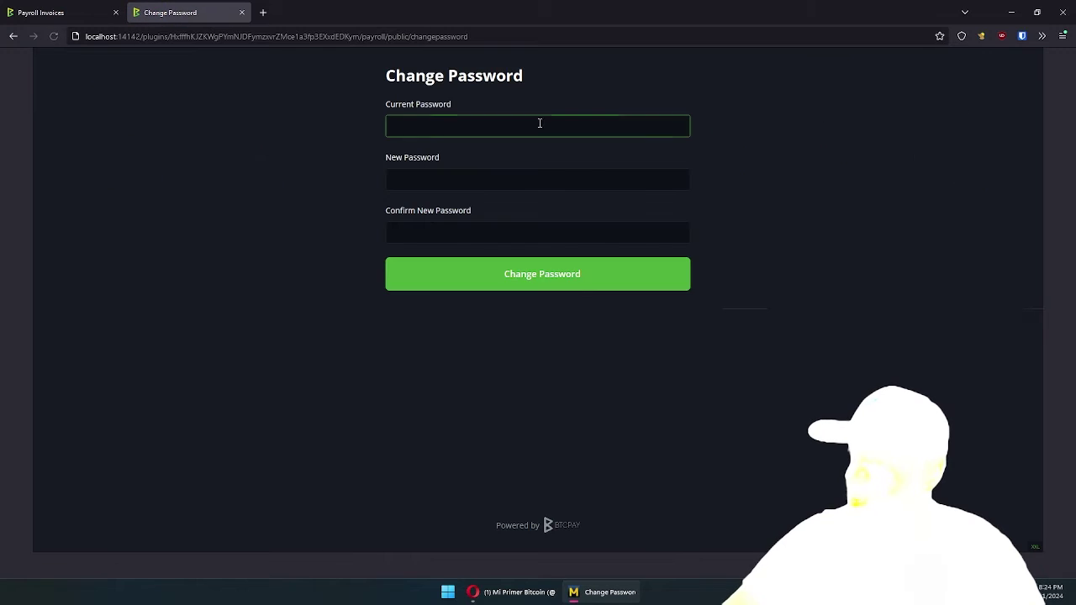
right_click(776, 159)
click(788, 170)
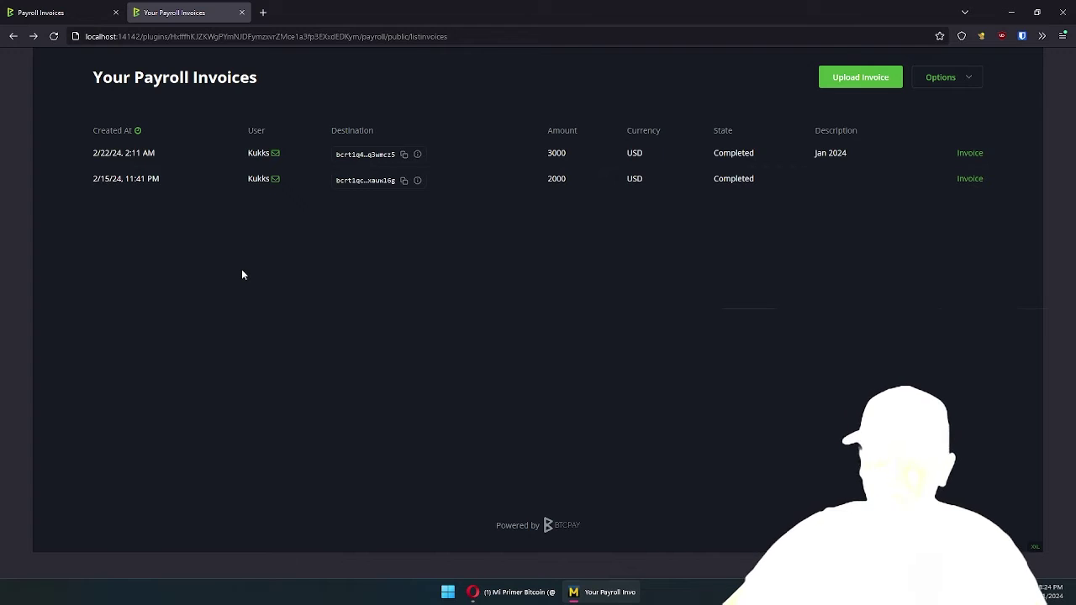
Start a new employee invoice, attach example invoice.pdf, and paste the payout destination address
click(849, 79)
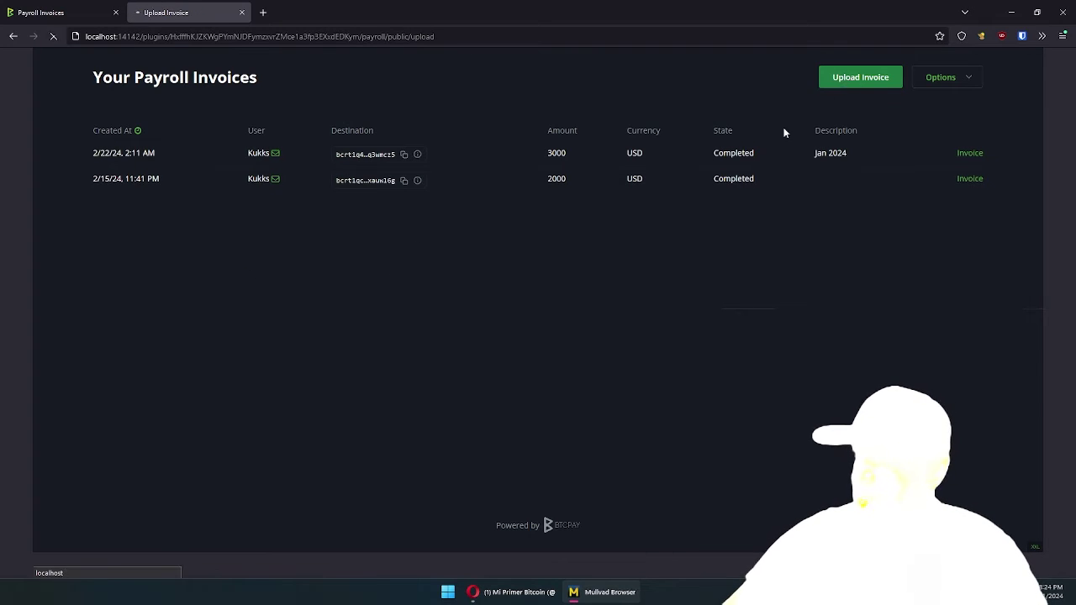
click(422, 127)
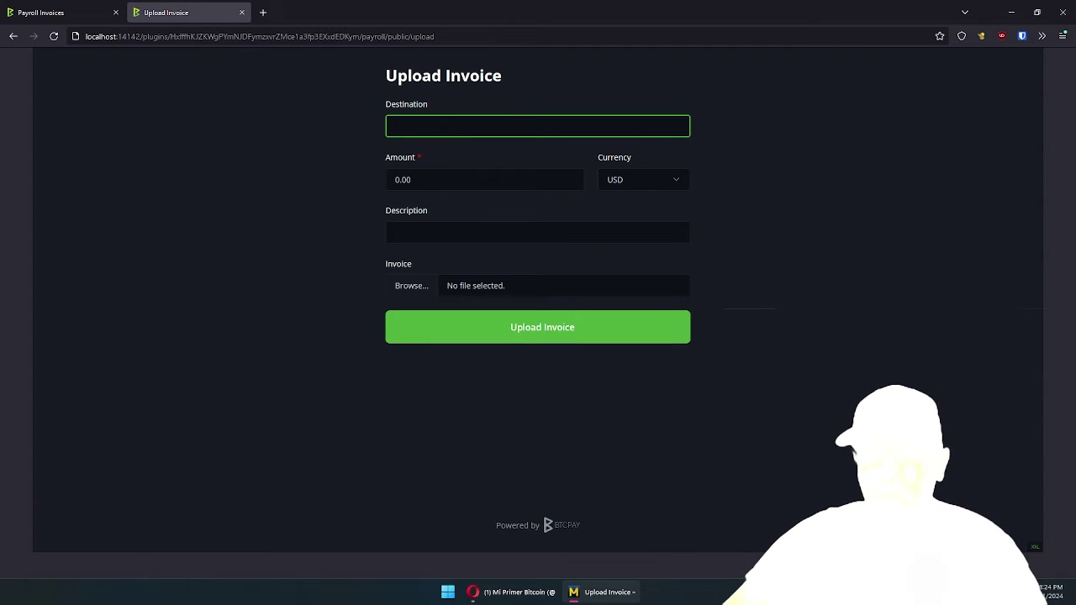
click(413, 287)
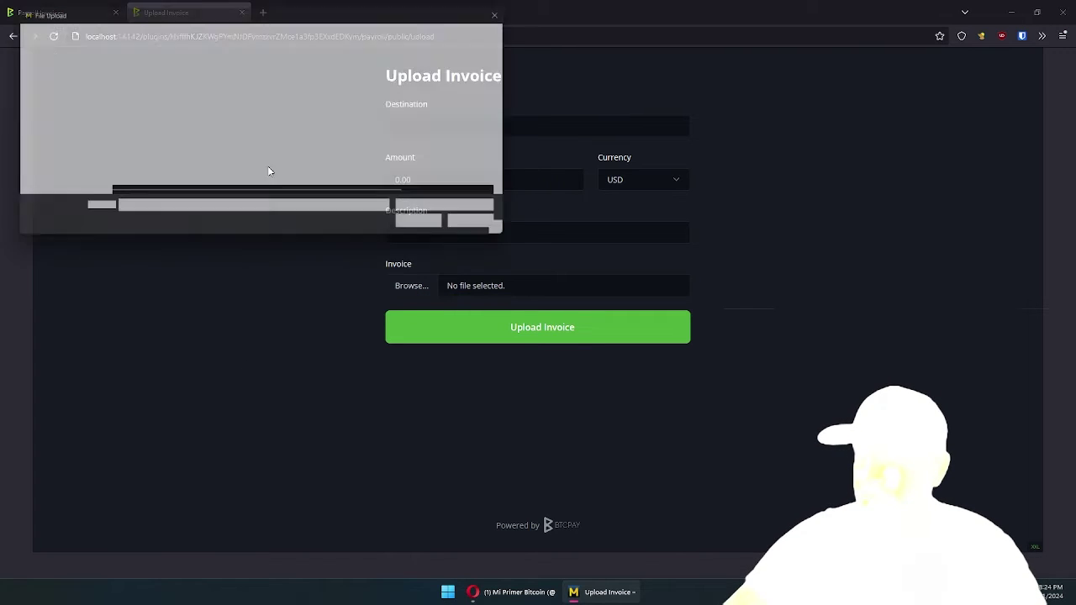
double_click(167, 94)
click(422, 124)
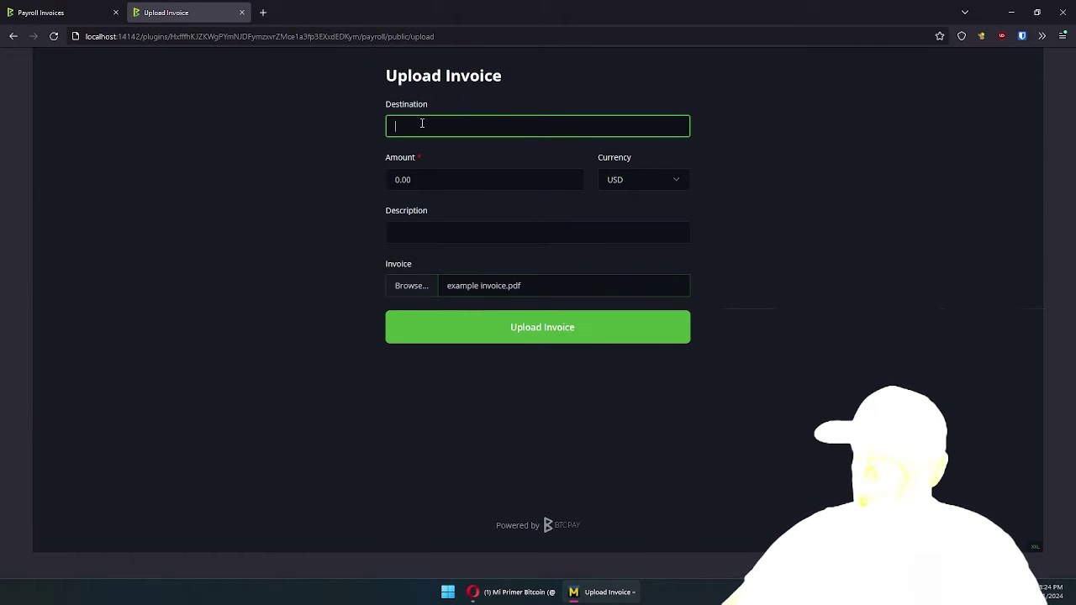
text(bcrt1qr2fpg0h5du049rj2hdmeqy2dqqzxgc4y7c7enl)
Enter 2000 USD with description Feb 2024, upload it, and refresh the admin invoice list
click(442, 178)
drag(442, 177, 363, 184)
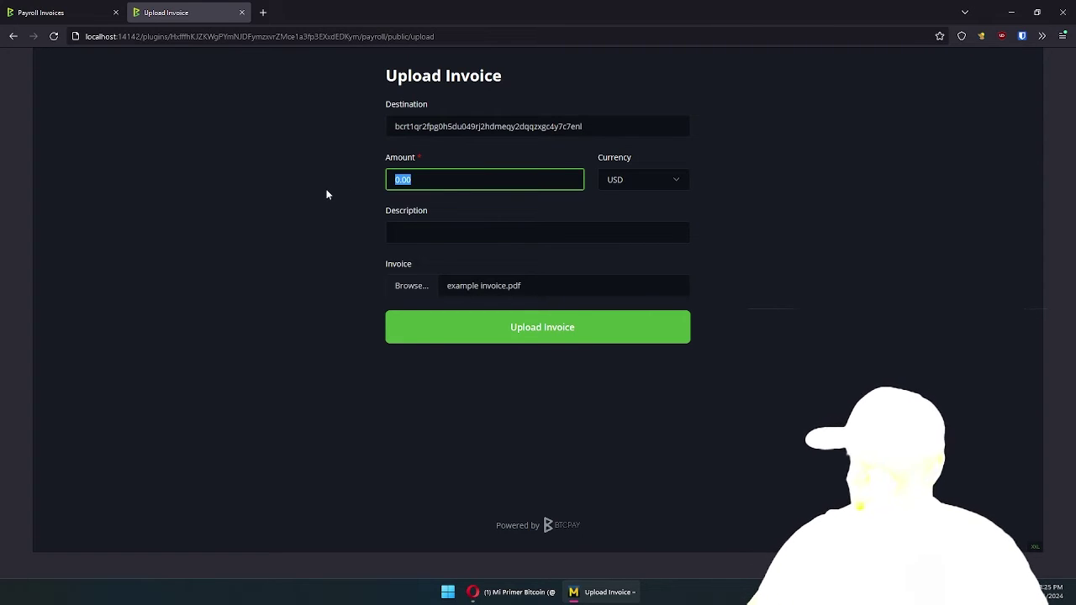
text(200)
key(Tab)
key(Tab)
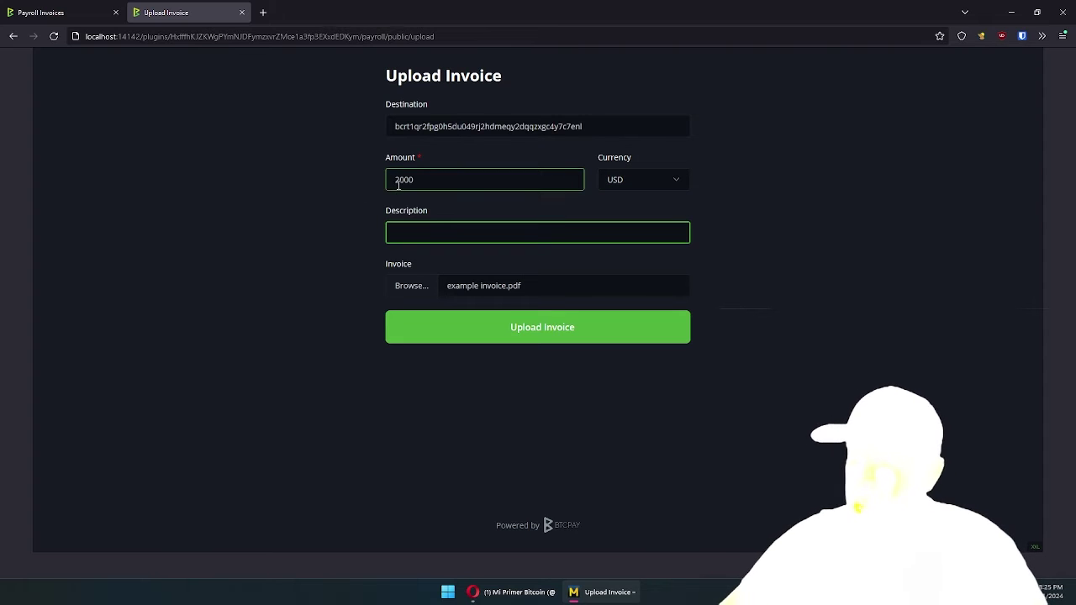
click(344, 173)
click(404, 225)
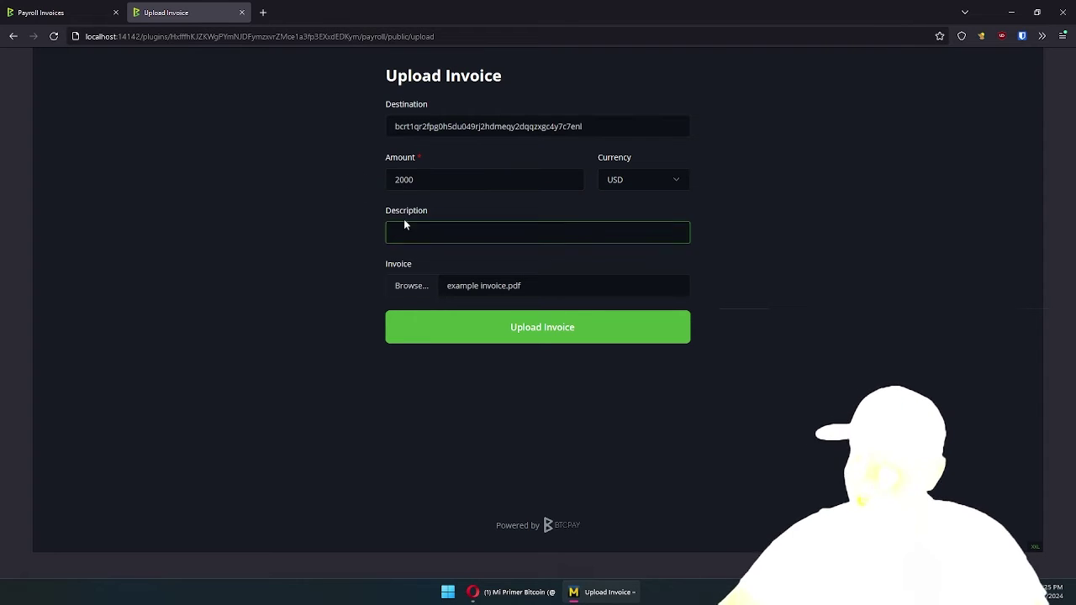
click(323, 220)
click(419, 234)
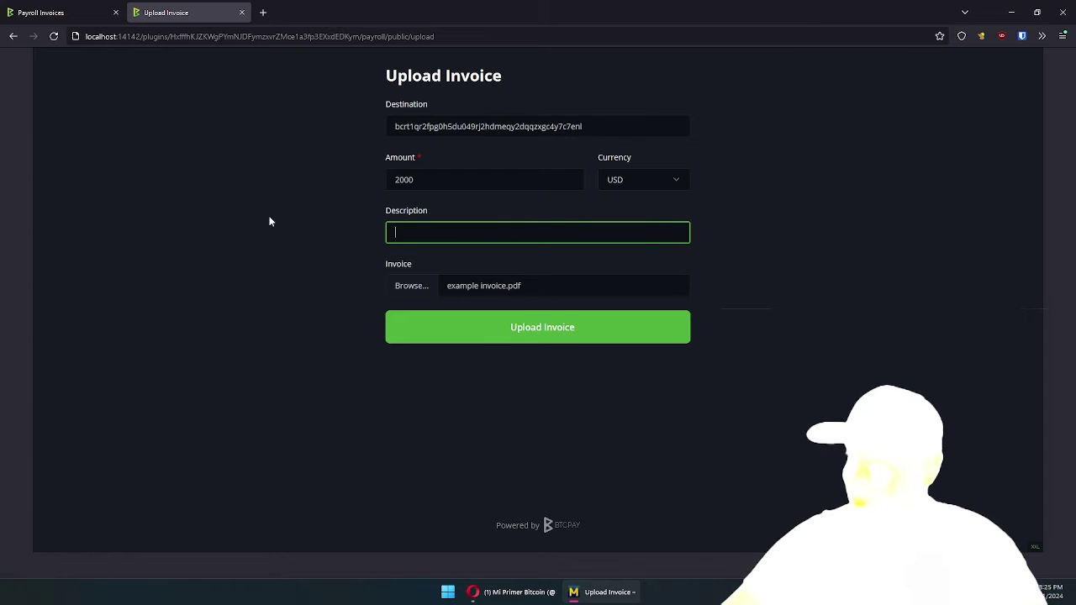
text(Feb 2024)
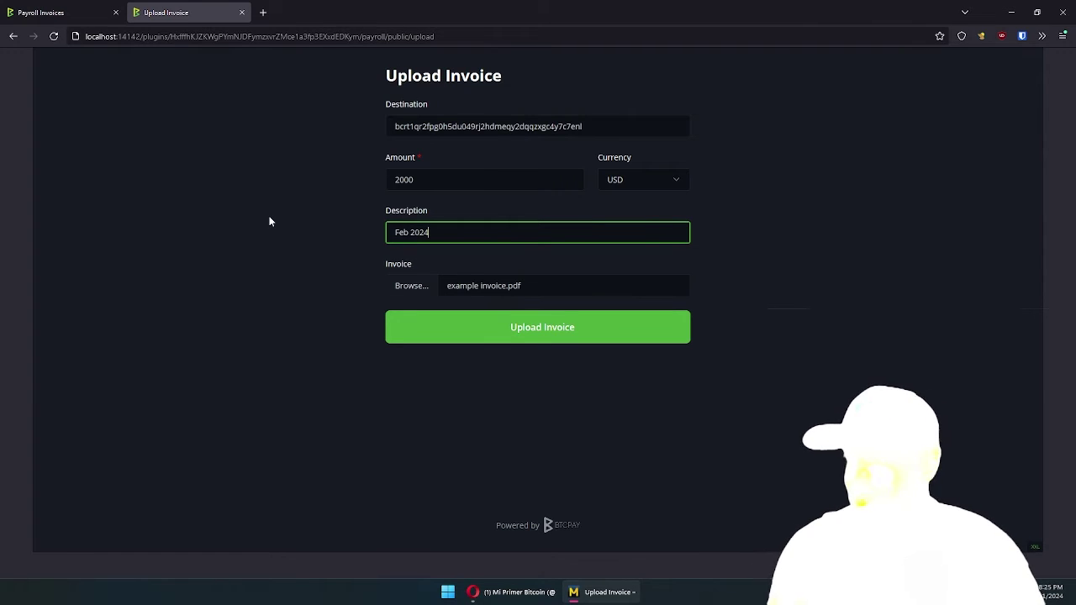
click(480, 335)
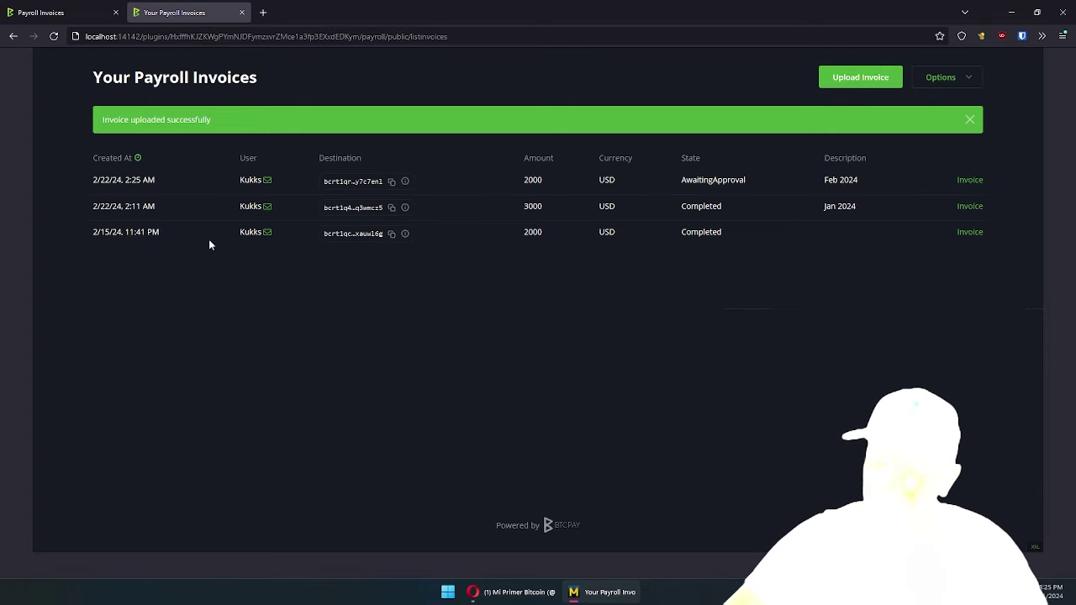
click(40, 11)
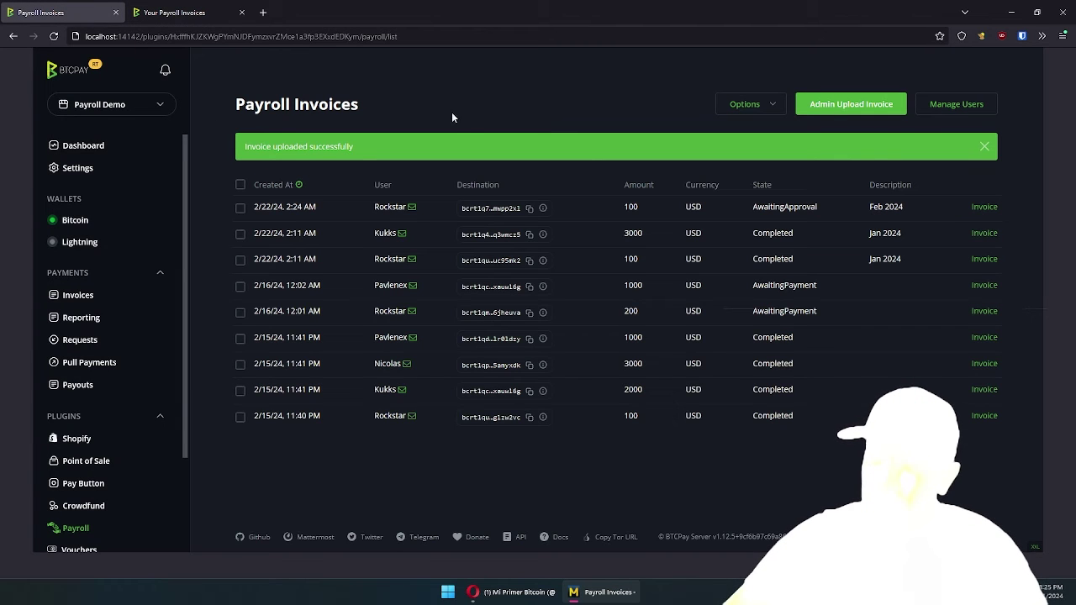
key(F5)
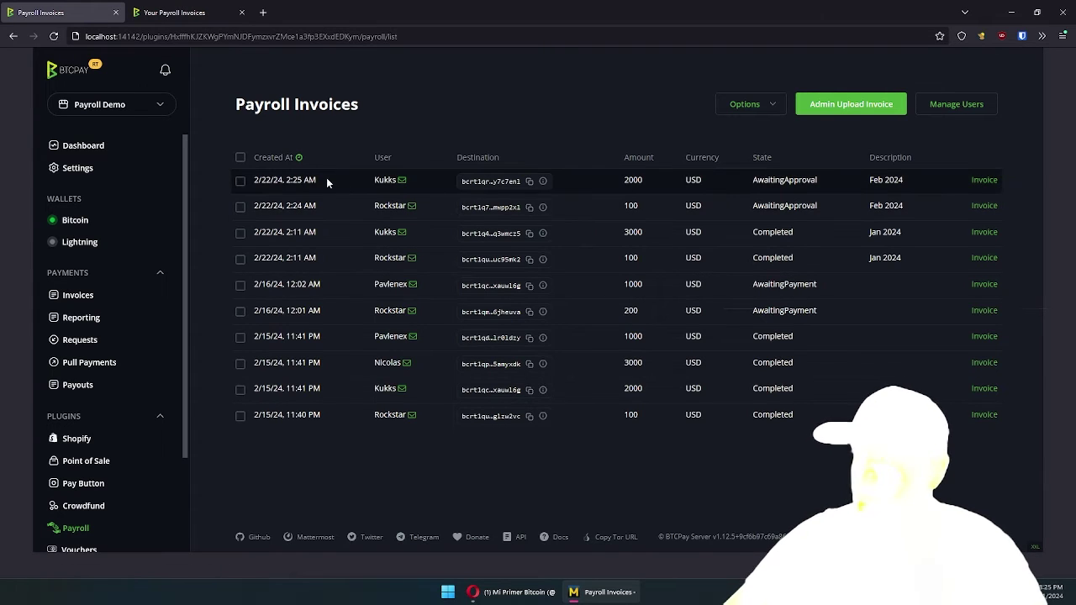
Select the 100 USD and 2000 USD Feb 2024 invoices and pay them together
click(240, 181)
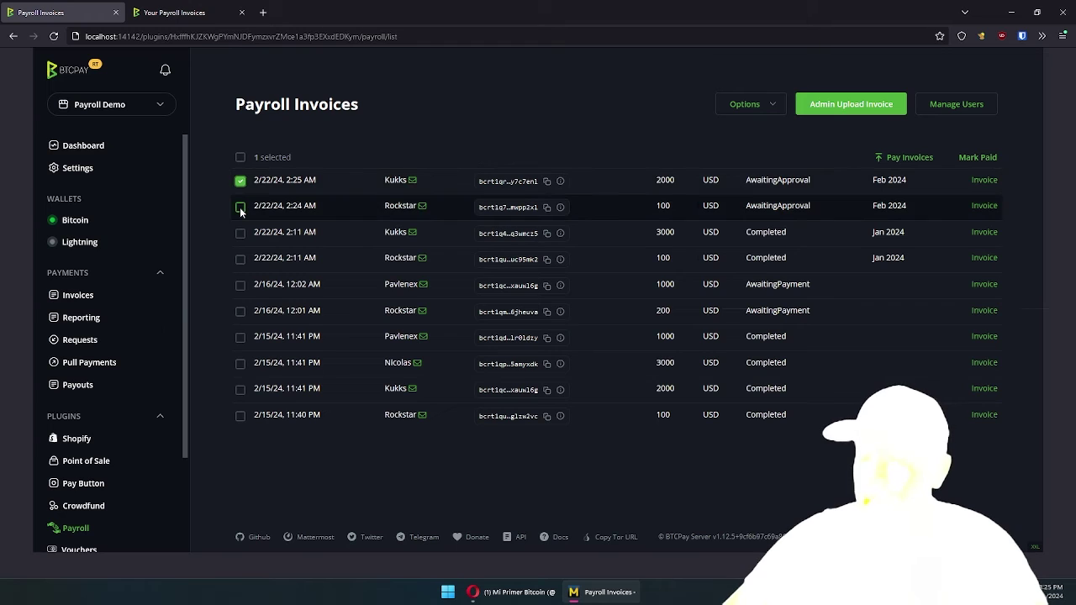
click(240, 207)
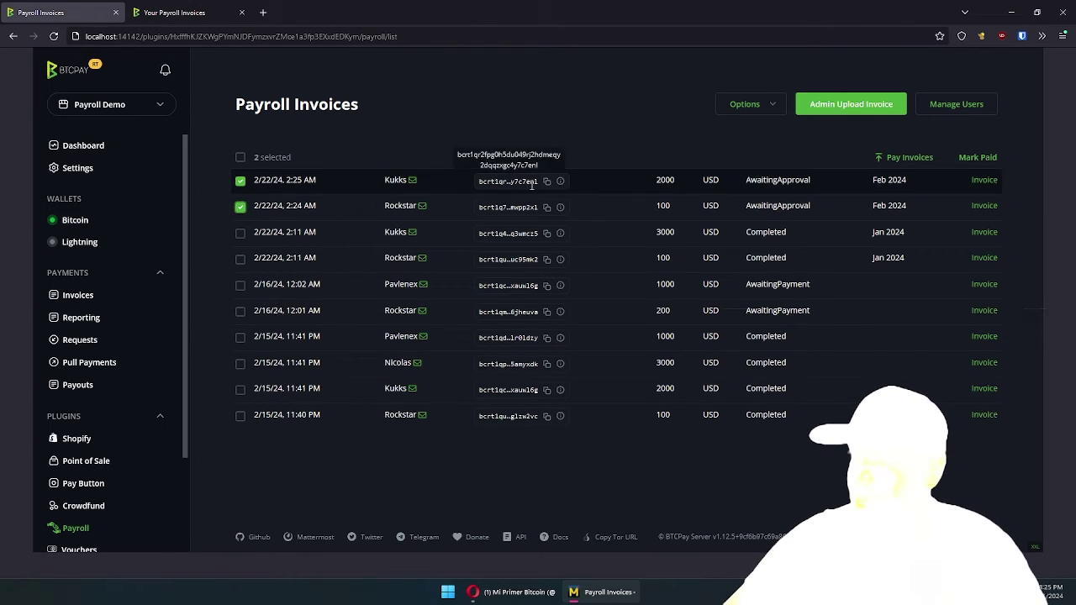
click(907, 160)
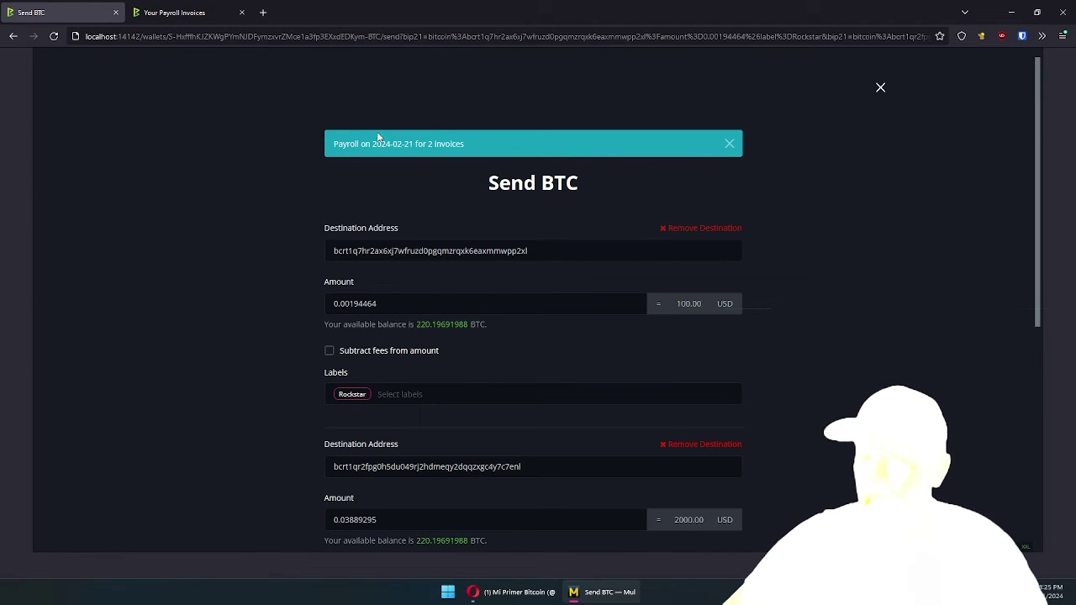
Review the Send BTC destinations, checking the first payment amount of 0.00194464 BTC
scroll(270, 186, down, 2)
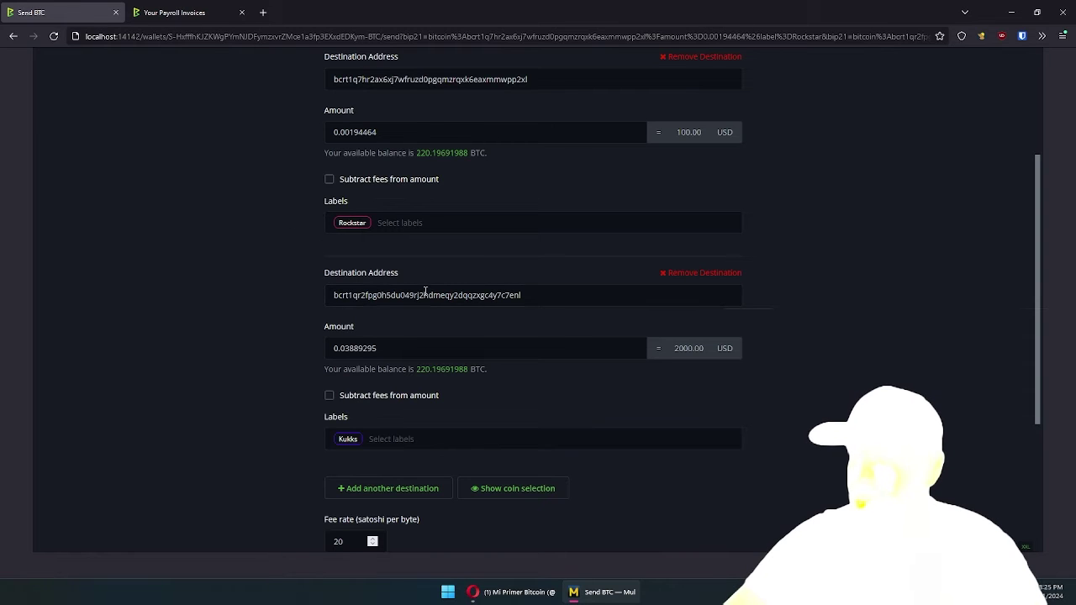
scroll(312, 230, up, 1)
scroll(312, 229, up, 2)
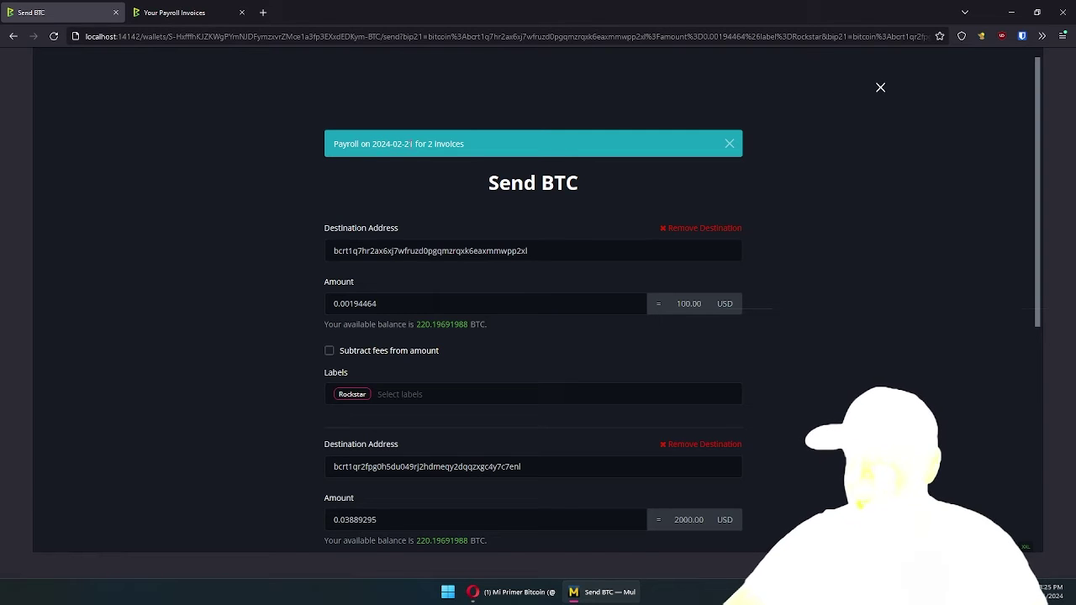
scroll(372, 228, down, 1)
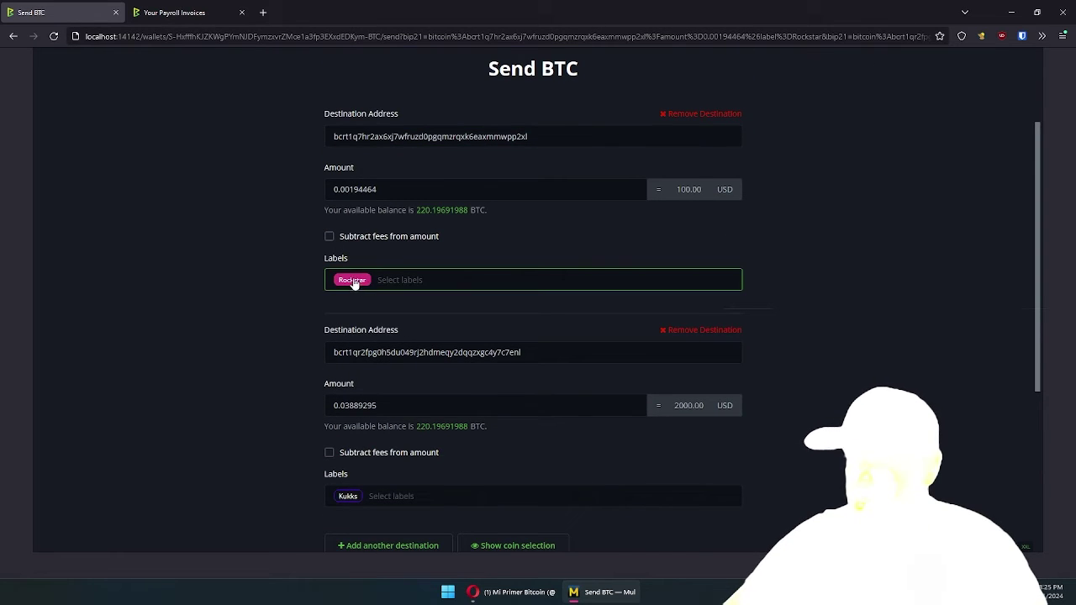
click(381, 191)
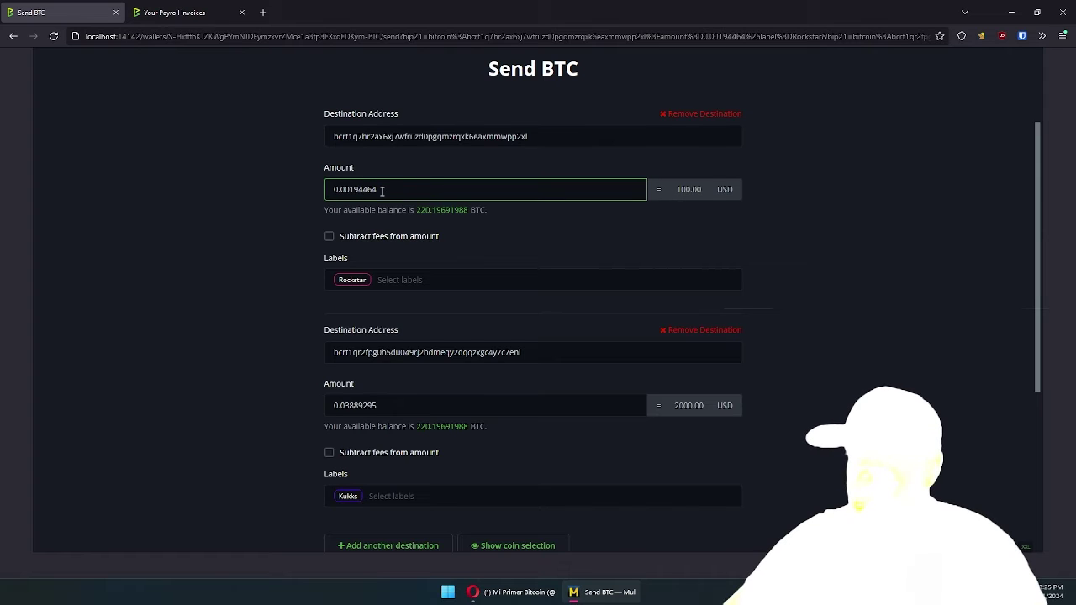
click(302, 179)
Check the second payment of 0.03889295 BTC, then sign and broadcast the batch transaction
scroll(301, 179, down, 1)
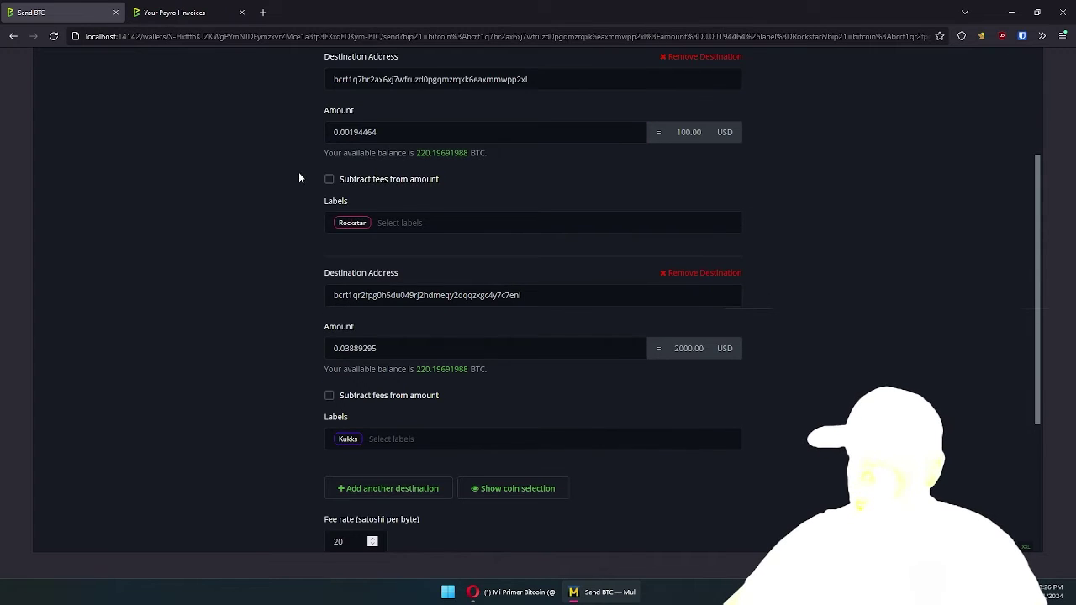
scroll(286, 193, down, 1)
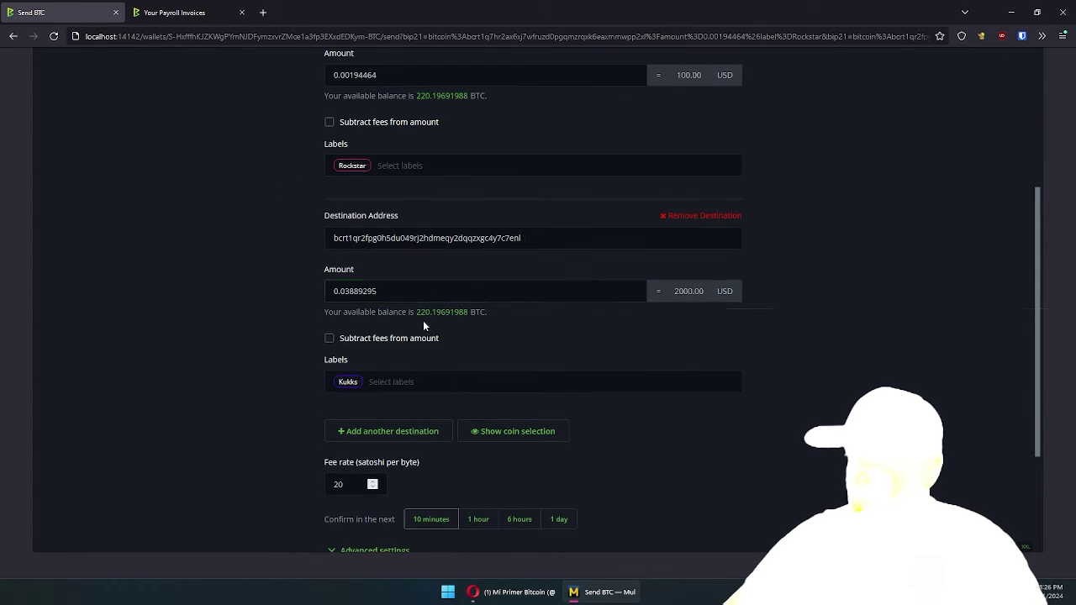
click(349, 382)
click(391, 290)
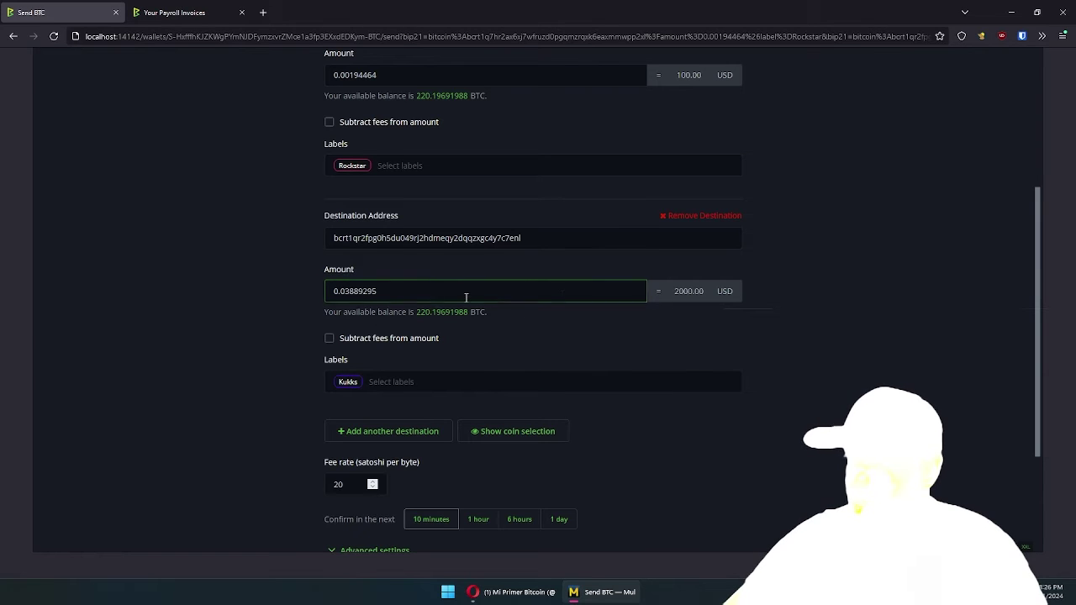
click(292, 272)
scroll(282, 257, down, 3)
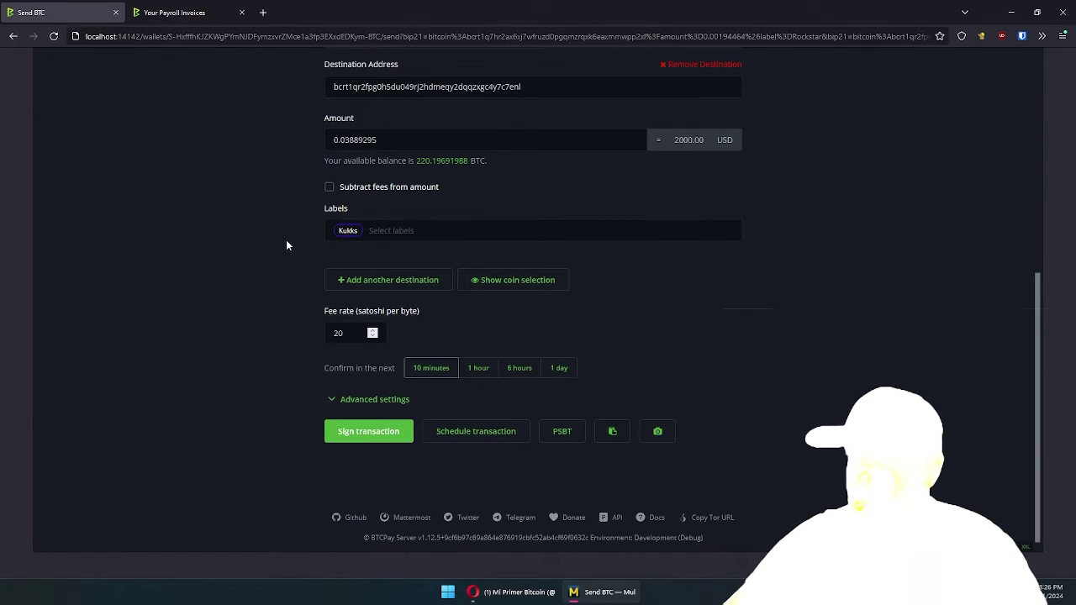
click(353, 433)
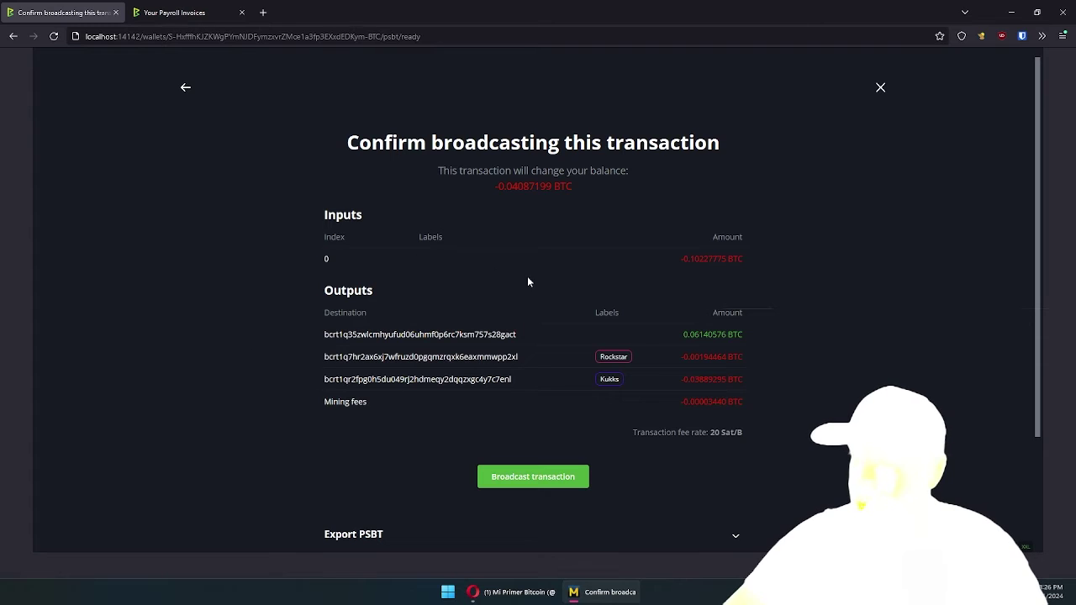
click(504, 485)
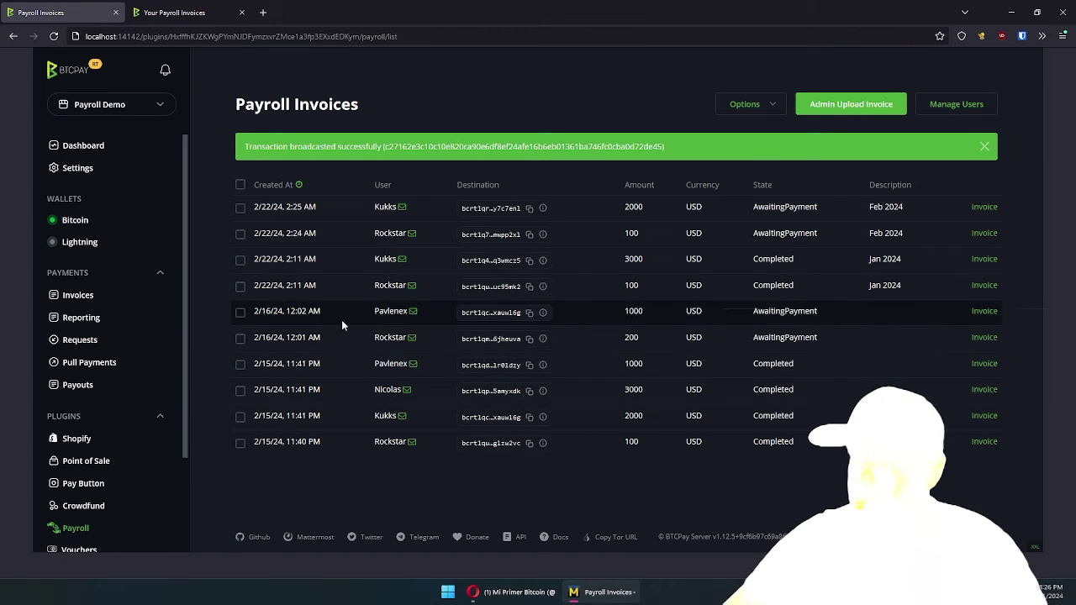
Tick and untick the 100 USD February invoice, then reload the list to show Completed
drag(761, 209, 796, 233)
click(782, 228)
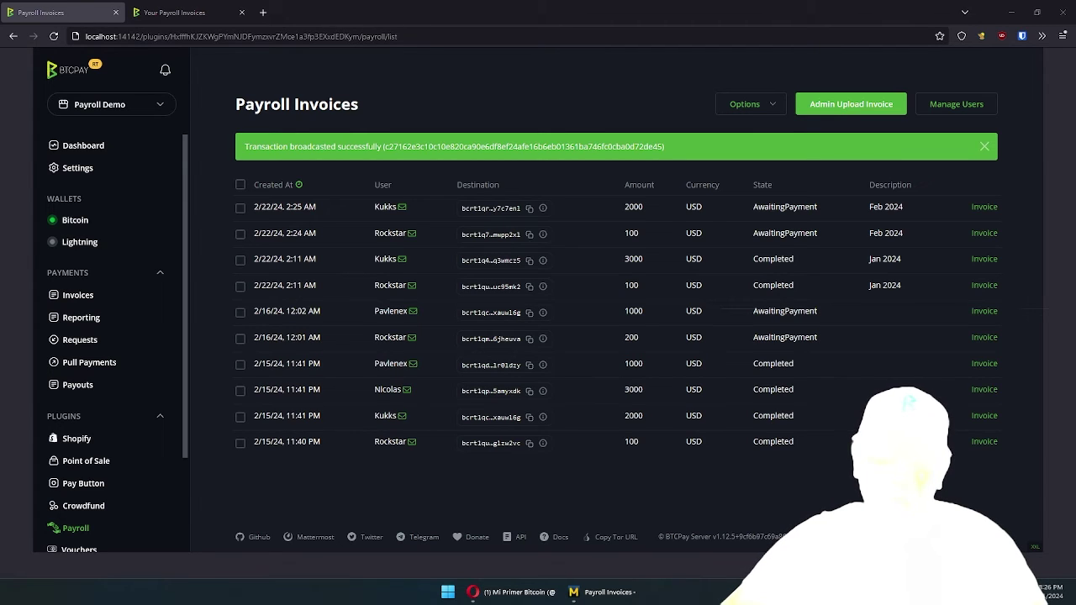
key(F5)
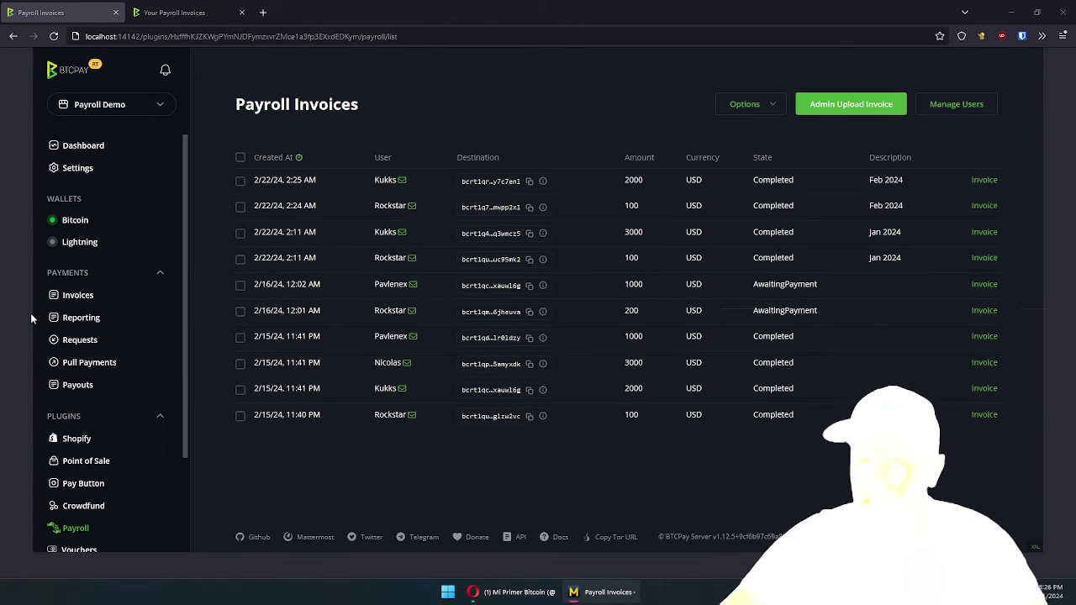
click(80, 224)
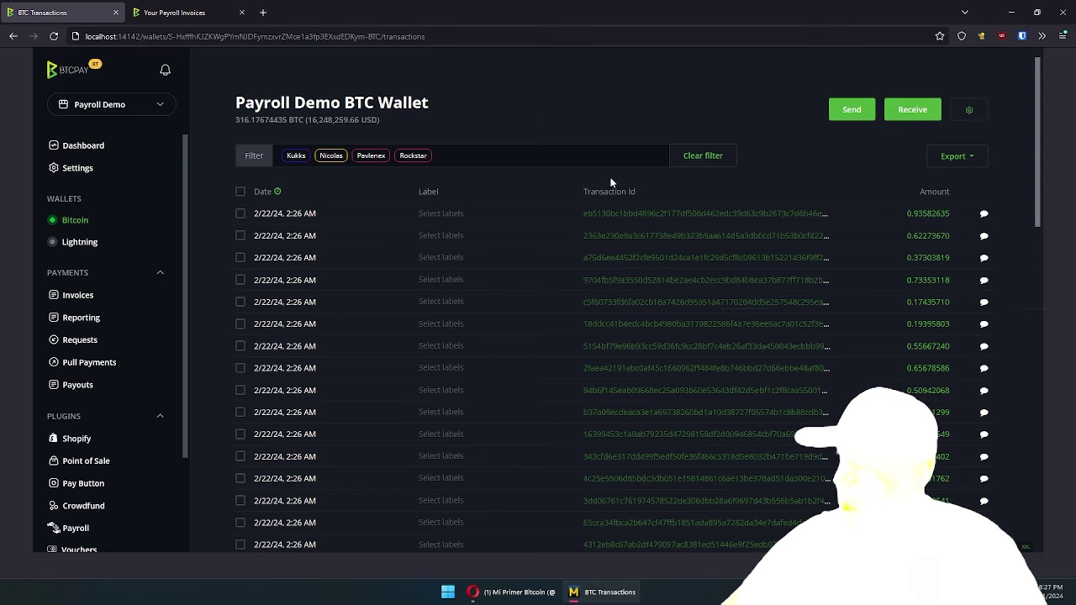
scroll(736, 266, down, 3)
scroll(736, 265, up, 3)
click(413, 155)
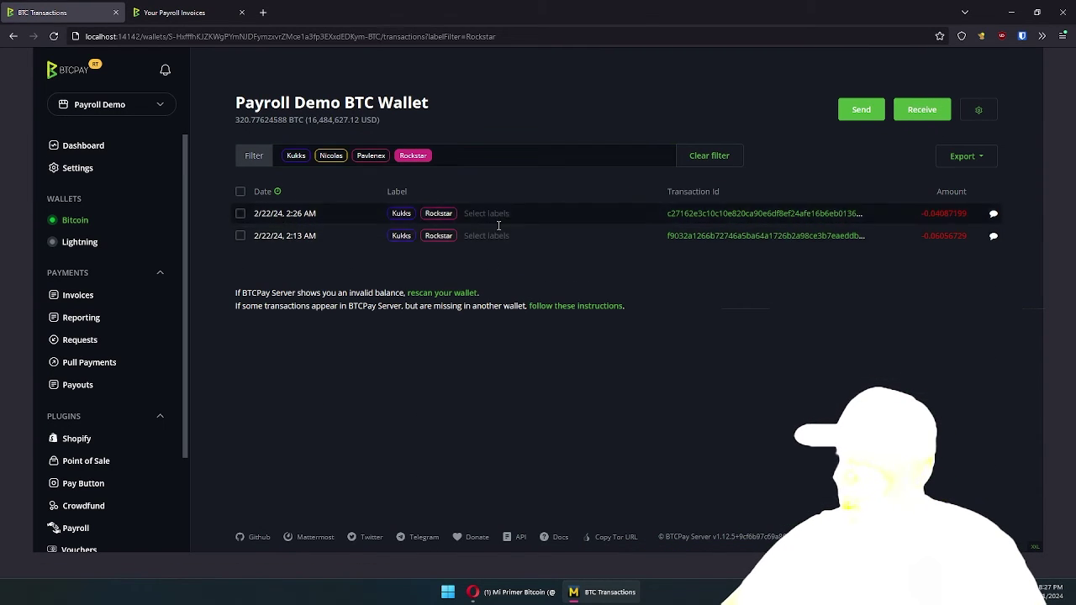
click(295, 156)
click(414, 156)
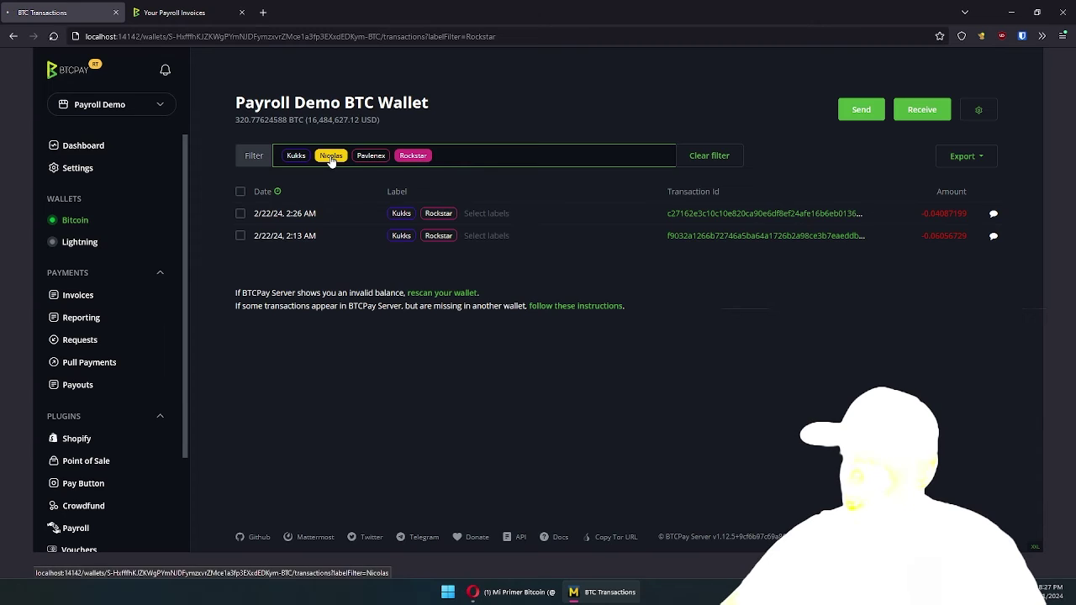
click(331, 156)
click(368, 163)
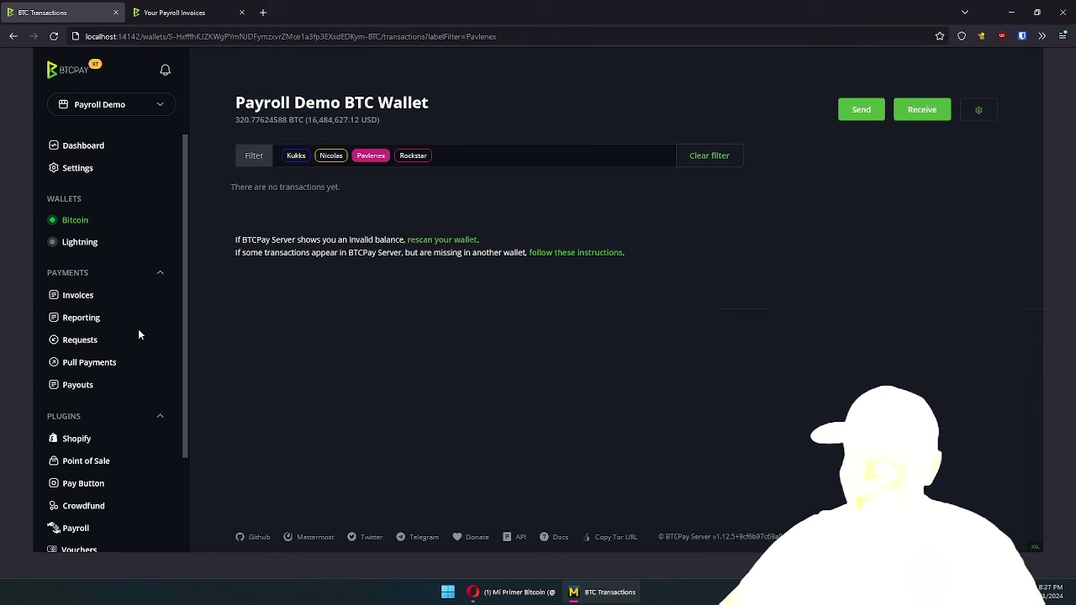
scroll(136, 330, down, 1)
click(75, 425)
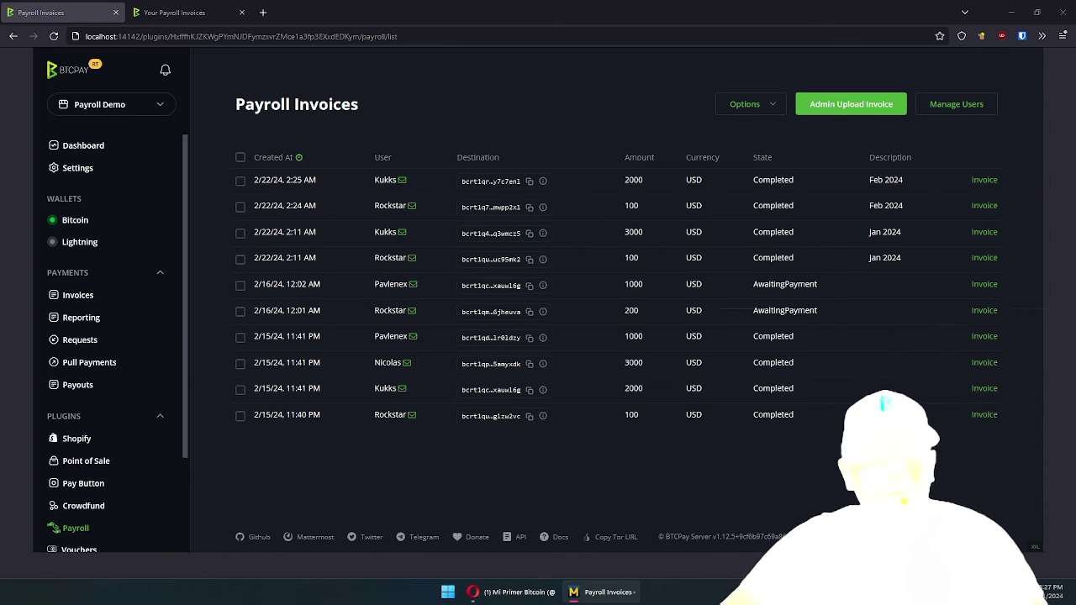
On GitHub, browse Plugins > BTCPayServer.RockstarDev.Plugins.Payroll, then view the repository's issues
click(515, 591)
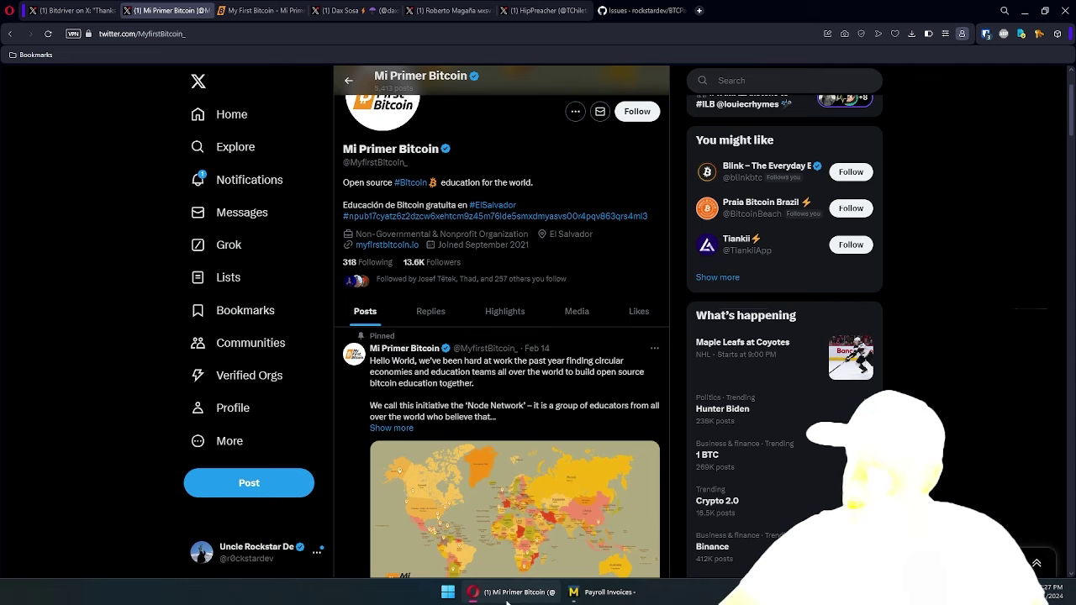
click(642, 9)
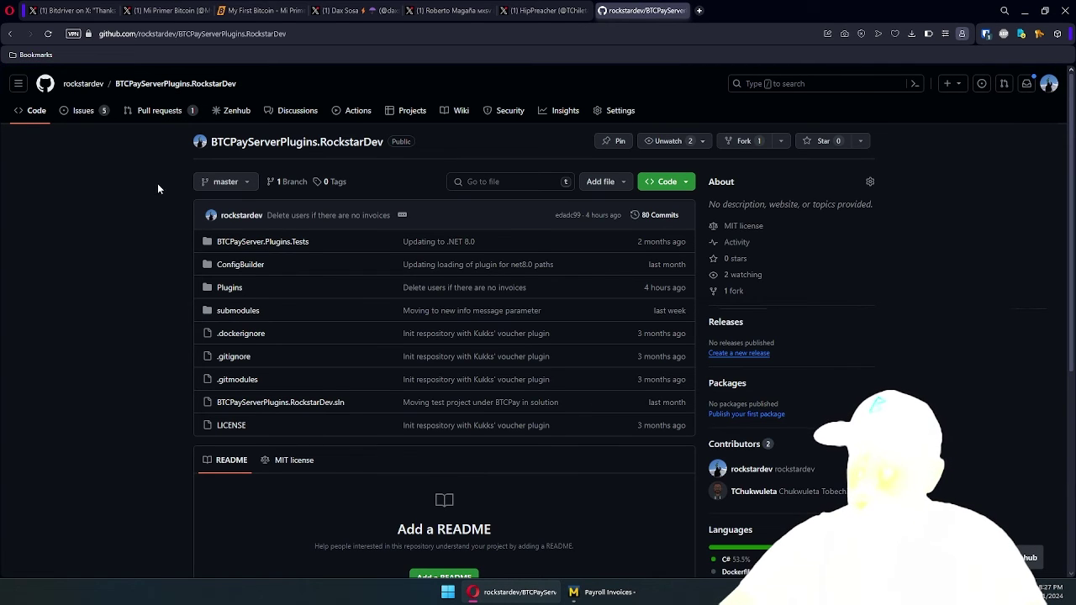
scroll(164, 253, down, 1)
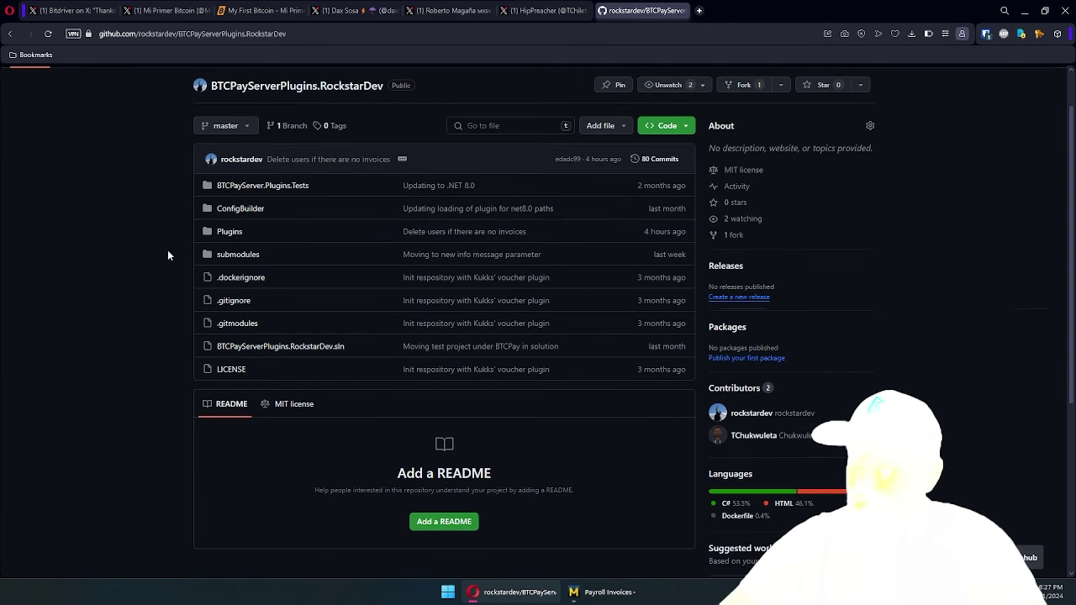
click(230, 237)
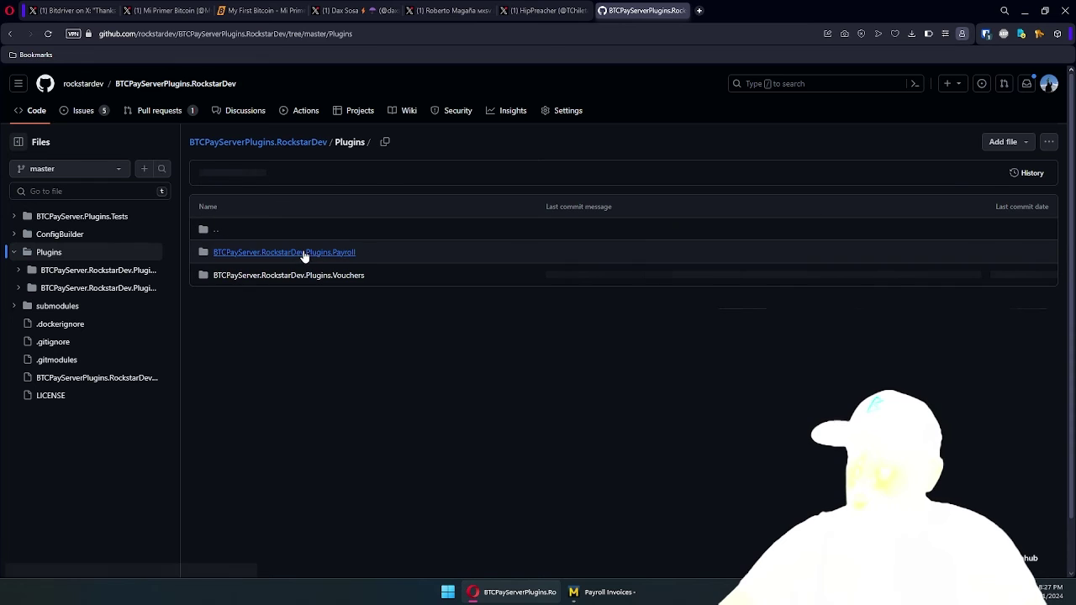
click(304, 253)
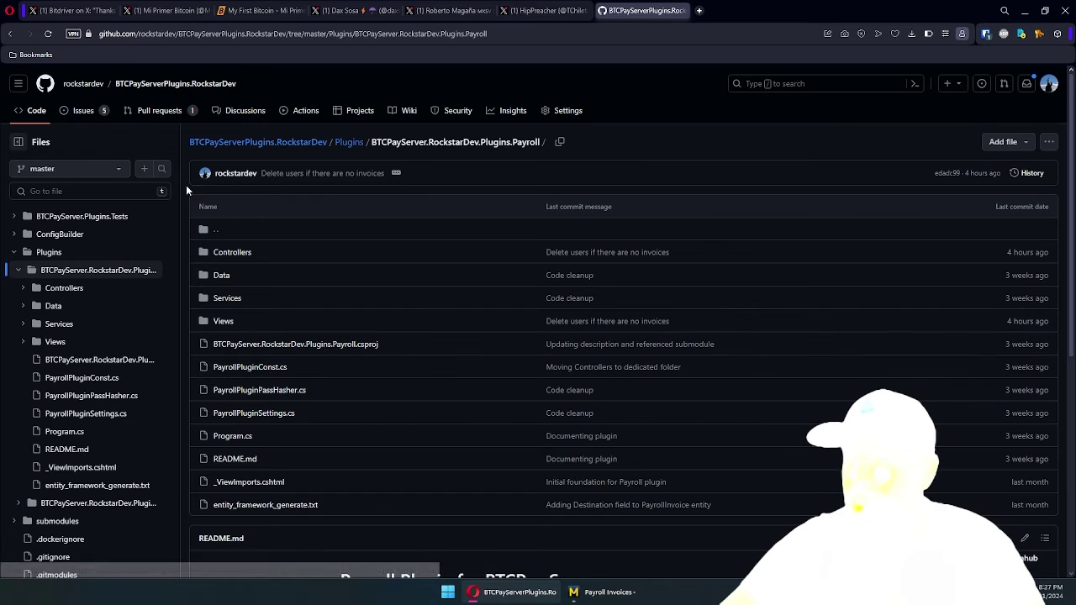
click(84, 112)
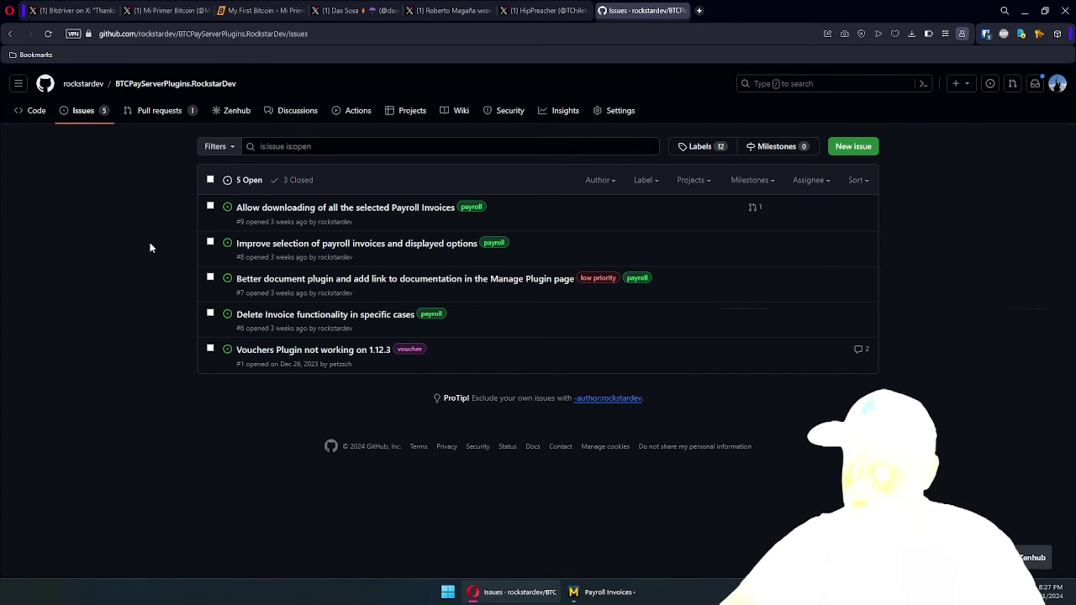
Open issue #9, follow pull request 'Fx tableview #13', and highlight its description about selected invoices
click(289, 208)
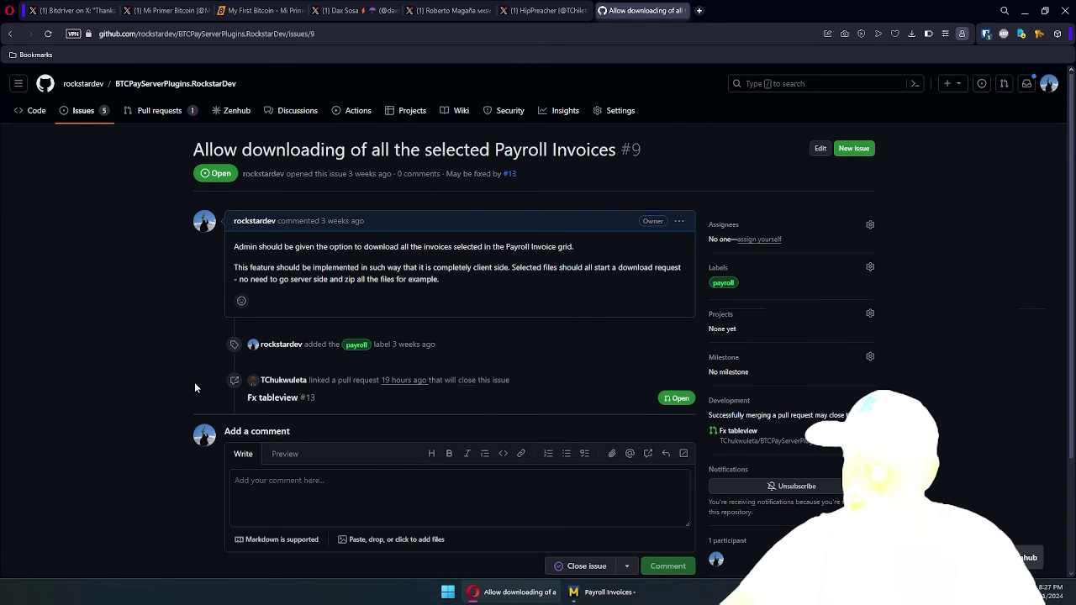
click(269, 397)
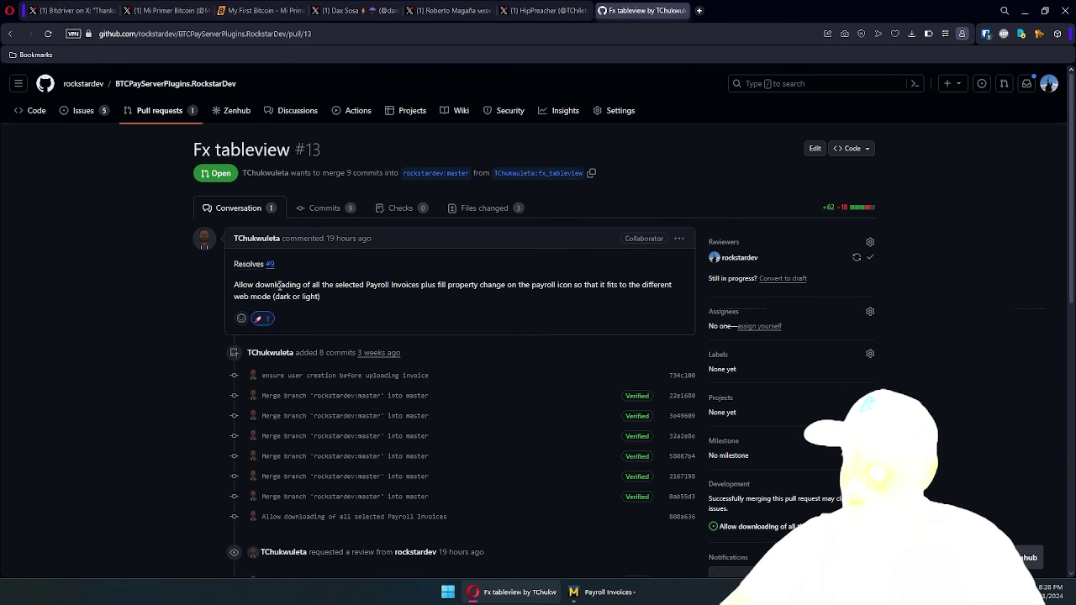
drag(279, 286, 388, 286)
click(272, 294)
drag(263, 287, 343, 287)
click(316, 287)
click(362, 287)
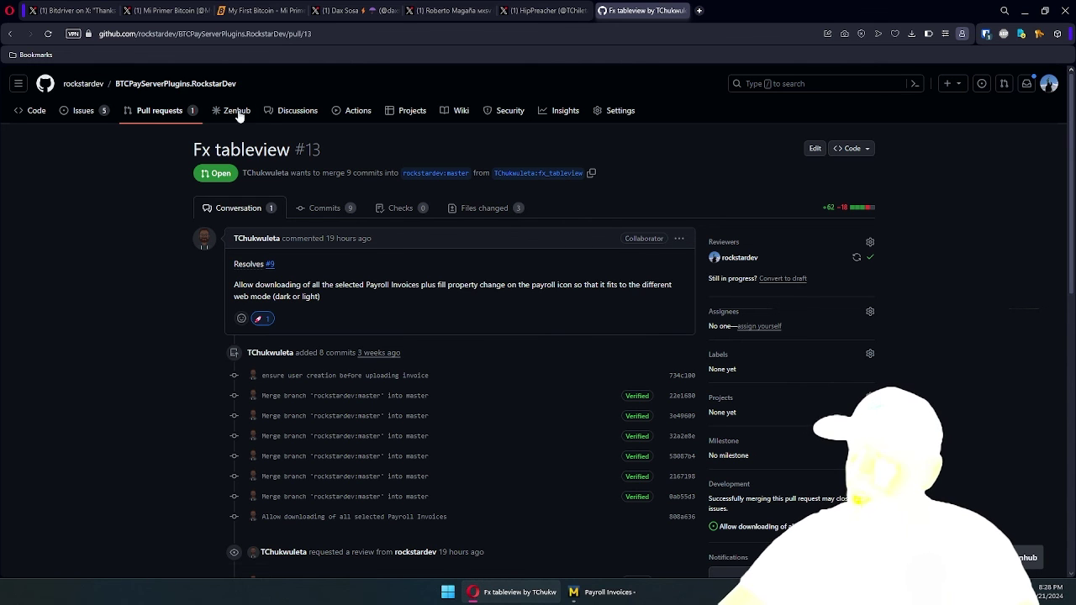
Return to the X tab and show the signed-in account's profile page
click(79, 10)
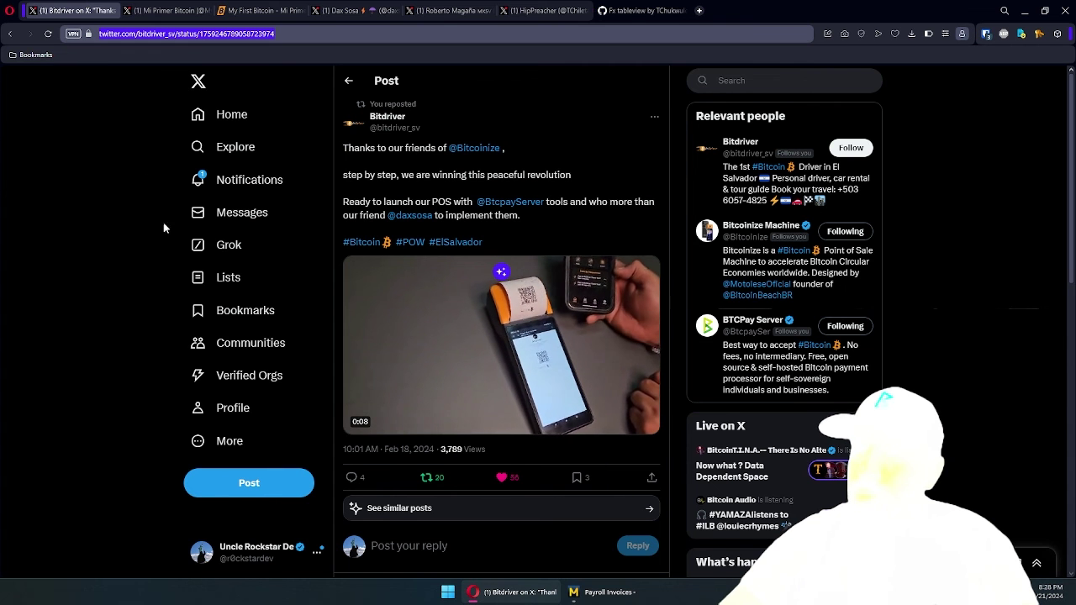
click(231, 409)
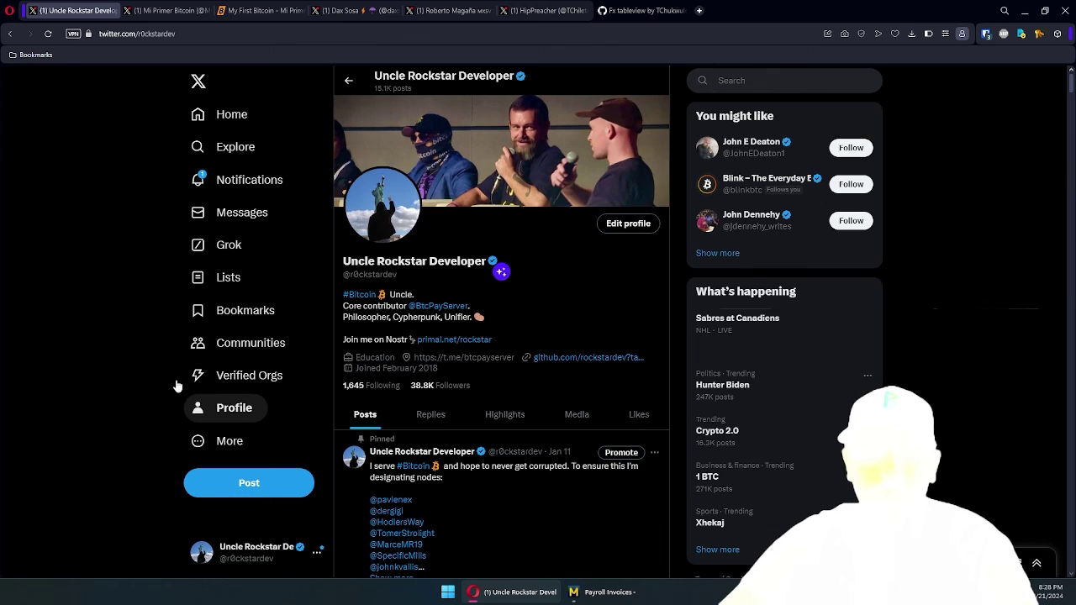